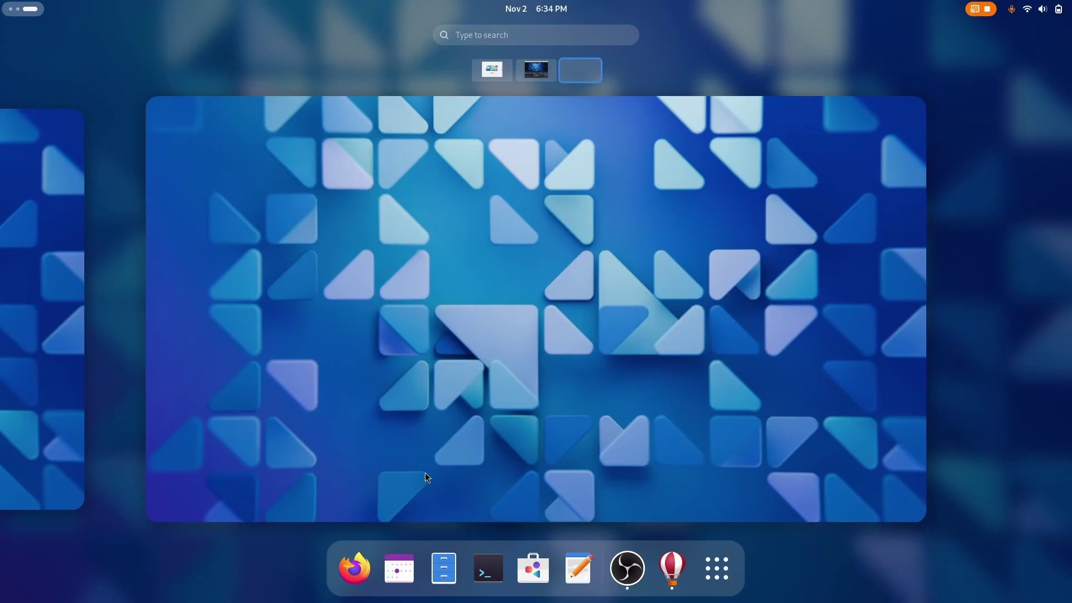
Rerun 'sudo dnf install gnome-tweeks' from Terminal history with the sudo password; no package is found.
{"action": "left_click", "coordinate": [489, 568]}
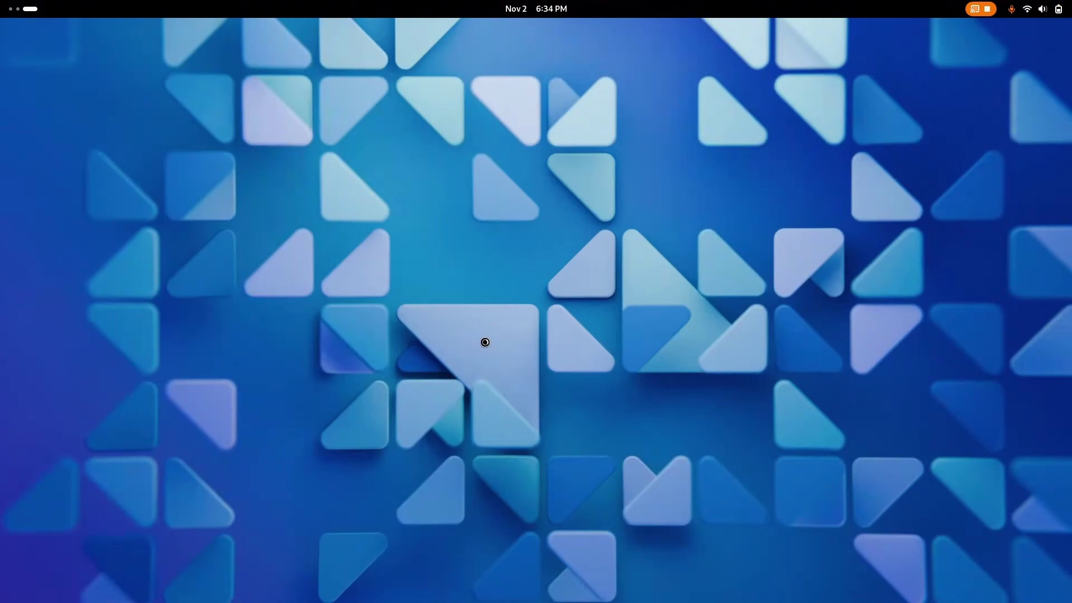
{"action": "key", "text": "Up"}
{"action": "key", "text": "Up"}
{"action": "key", "text": "Up"}
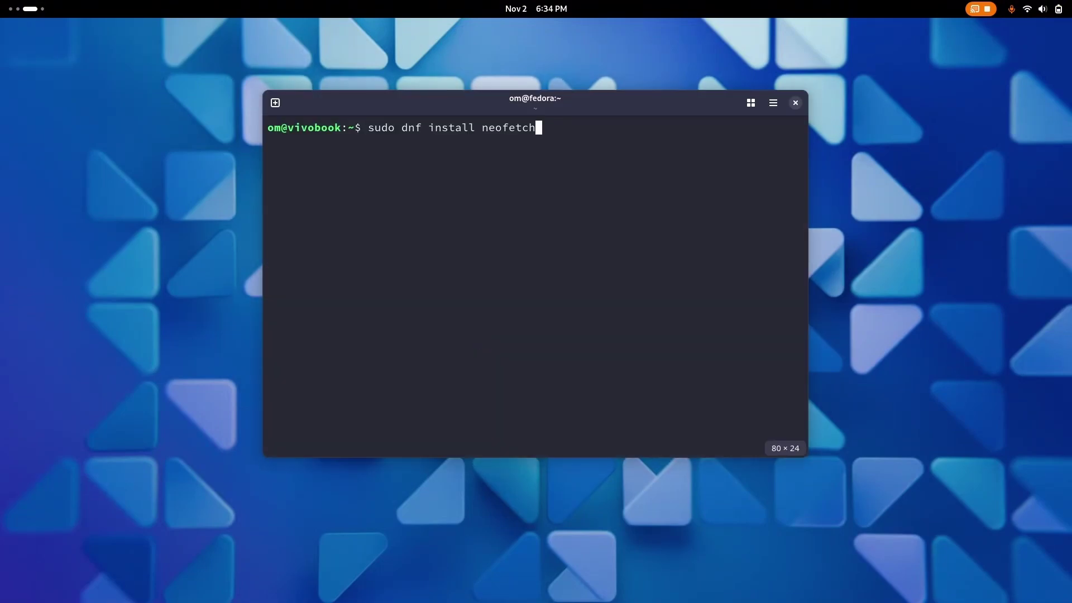
{"action": "key", "text": "Up"}
{"action": "key", "text": "Up"}
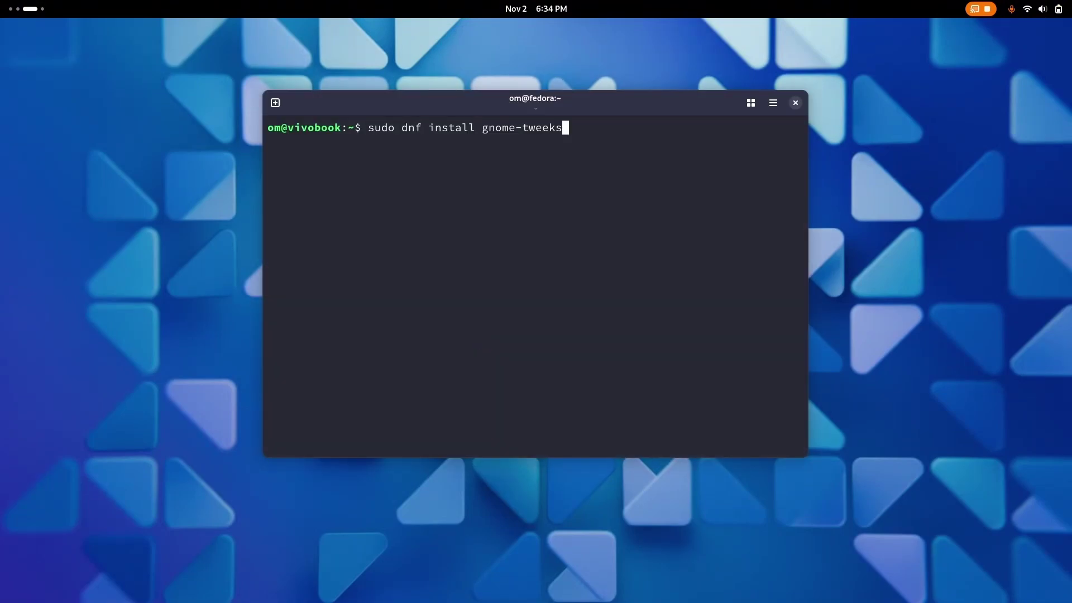
{"action": "key", "text": "Return"}
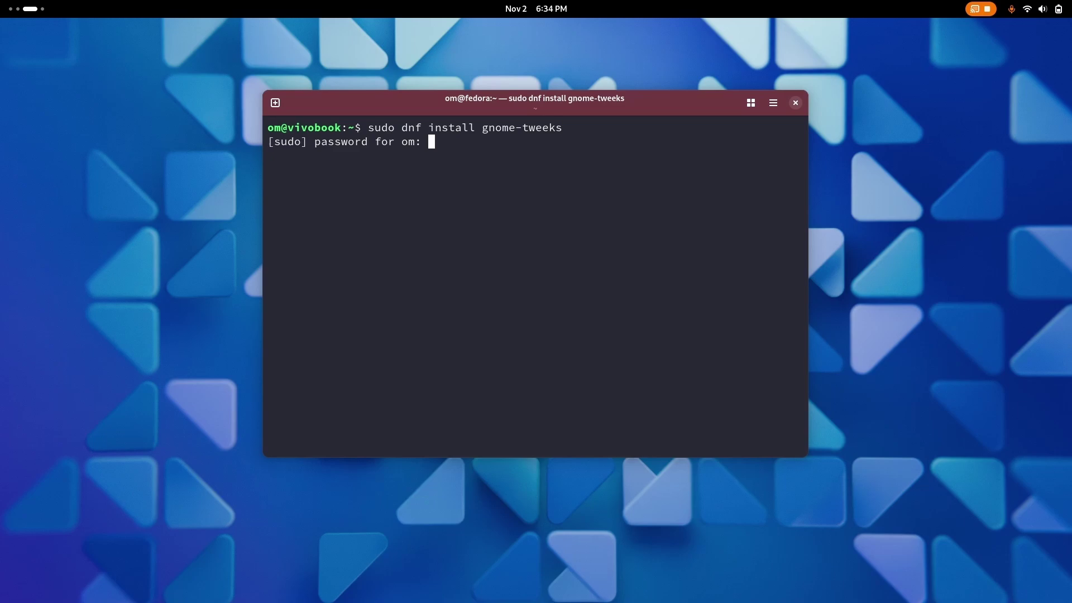
{"action": "key", "text": "Return"}
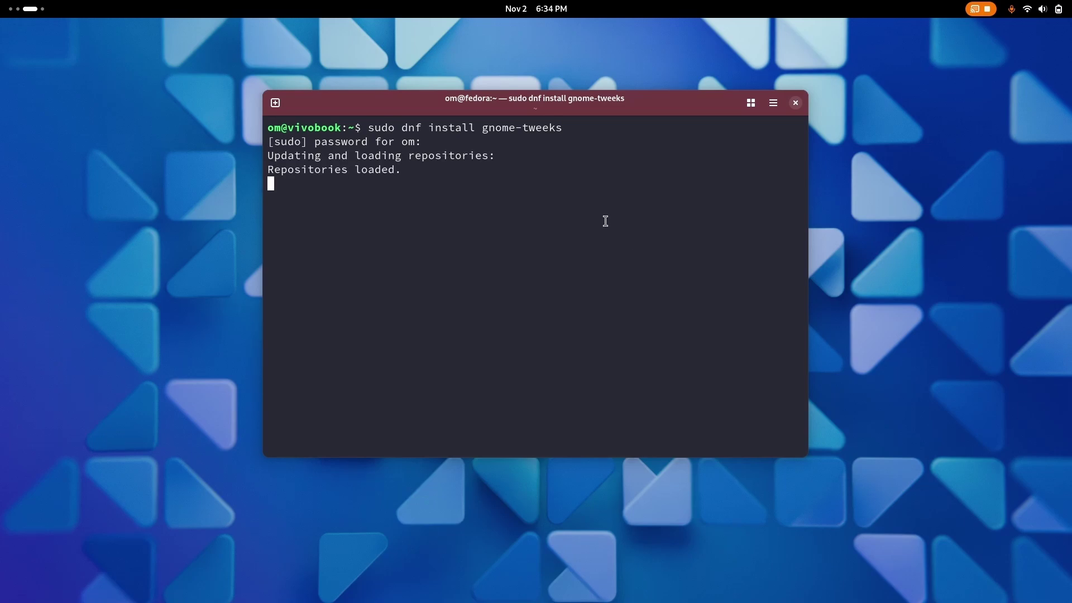
{"action": "key", "text": "super"}
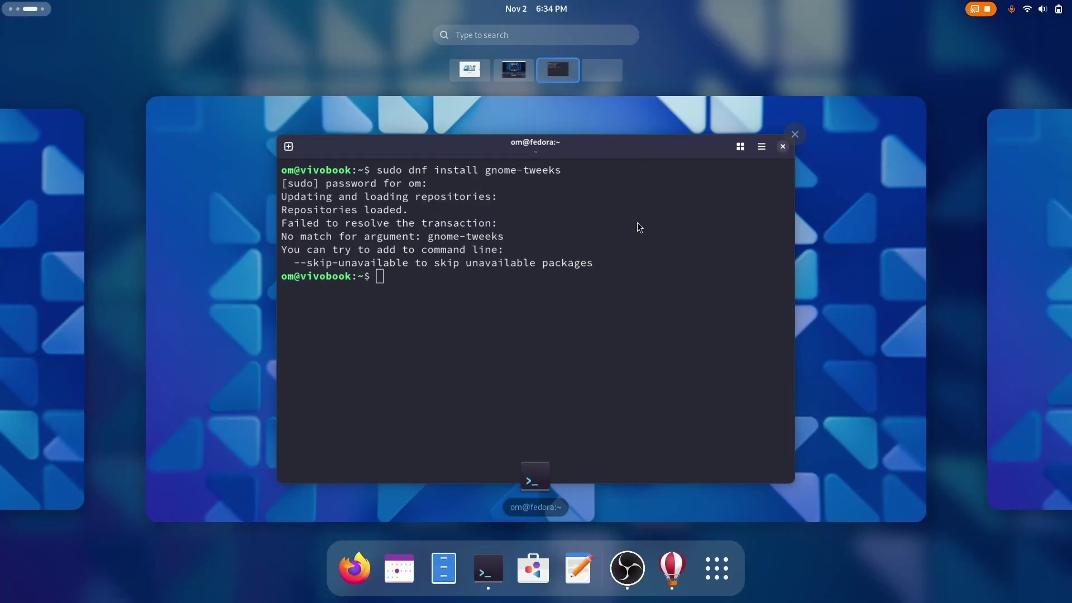
On an empty workspace, browse extensions.gnome.org and open User Themes in a new tab.
{"action": "key", "text": "super+Page_Down"}
{"action": "left_click", "coordinate": [360, 563]}
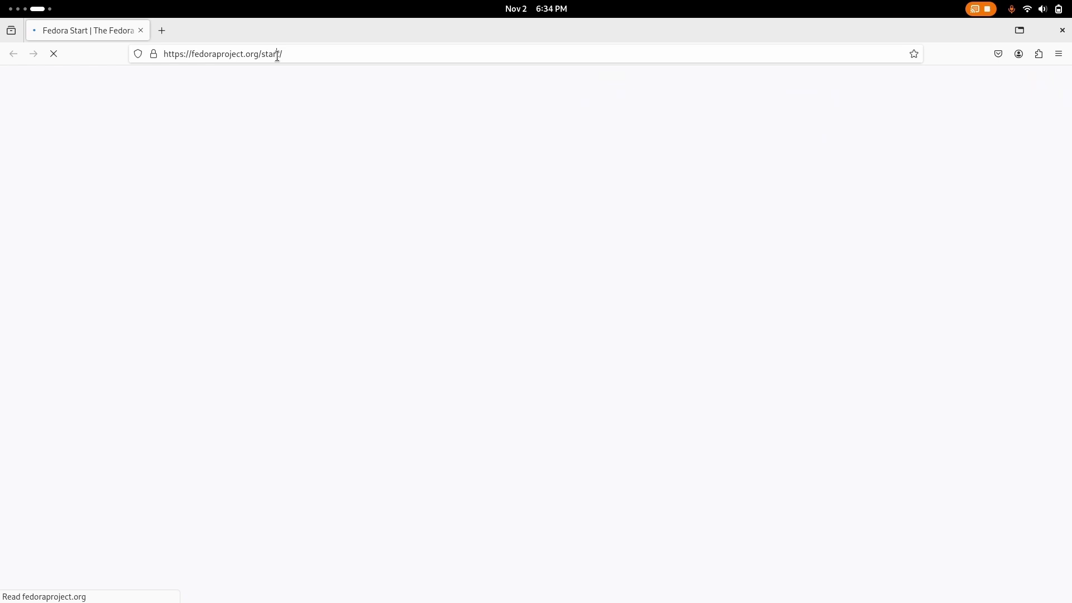
{"action": "left_click", "coordinate": [277, 54]}
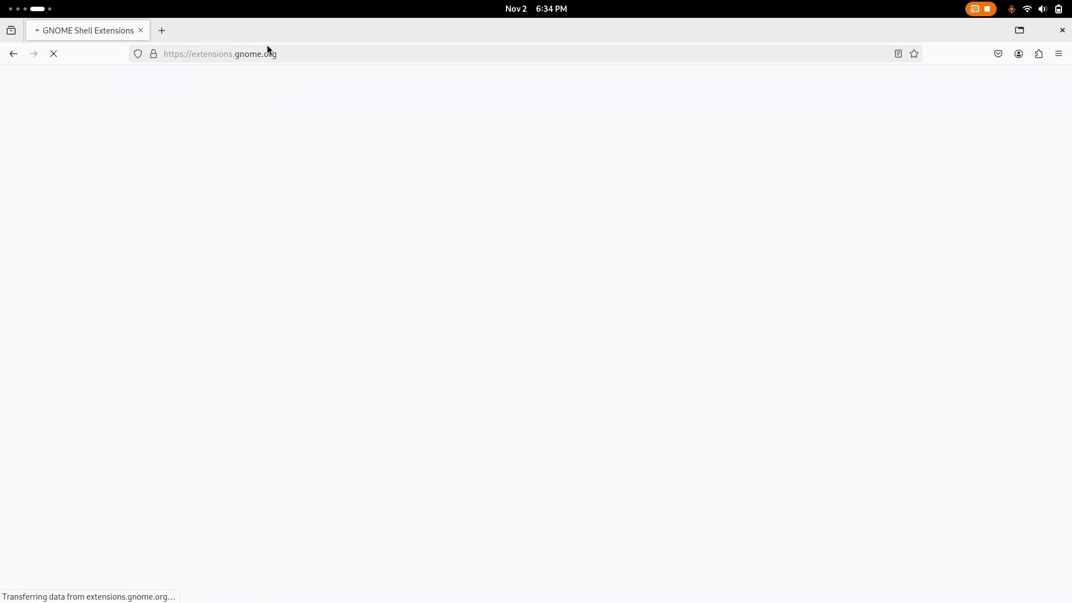
{"action": "right_click", "coordinate": [282, 215]}
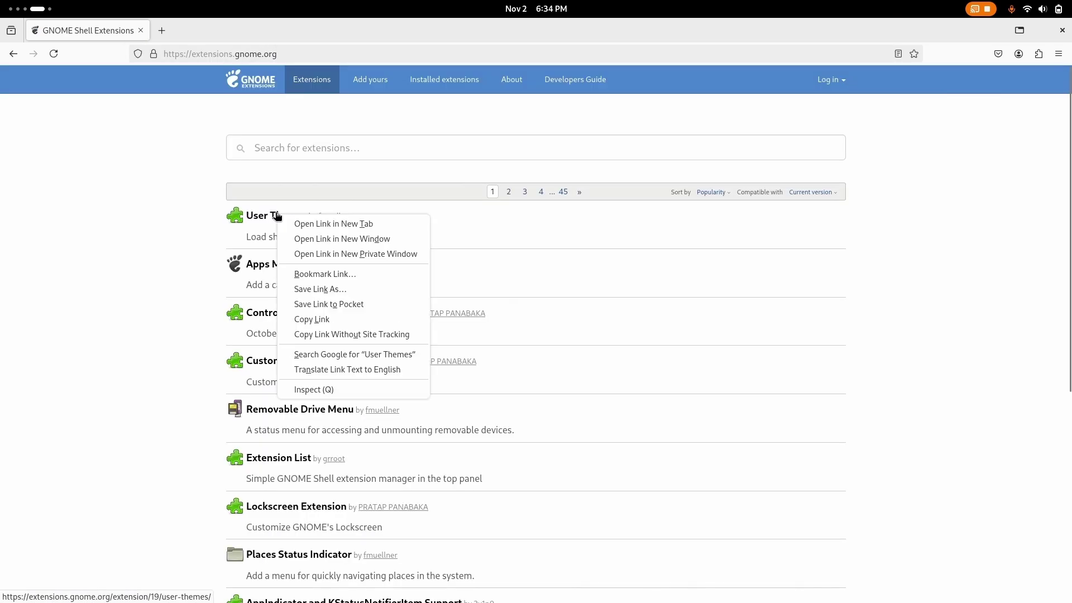
{"action": "left_click", "coordinate": [307, 225]}
Search 'blur', open Blur my Shell in a new tab, try 'dashtod', and close the listing tab.
{"action": "left_click", "coordinate": [336, 148]}
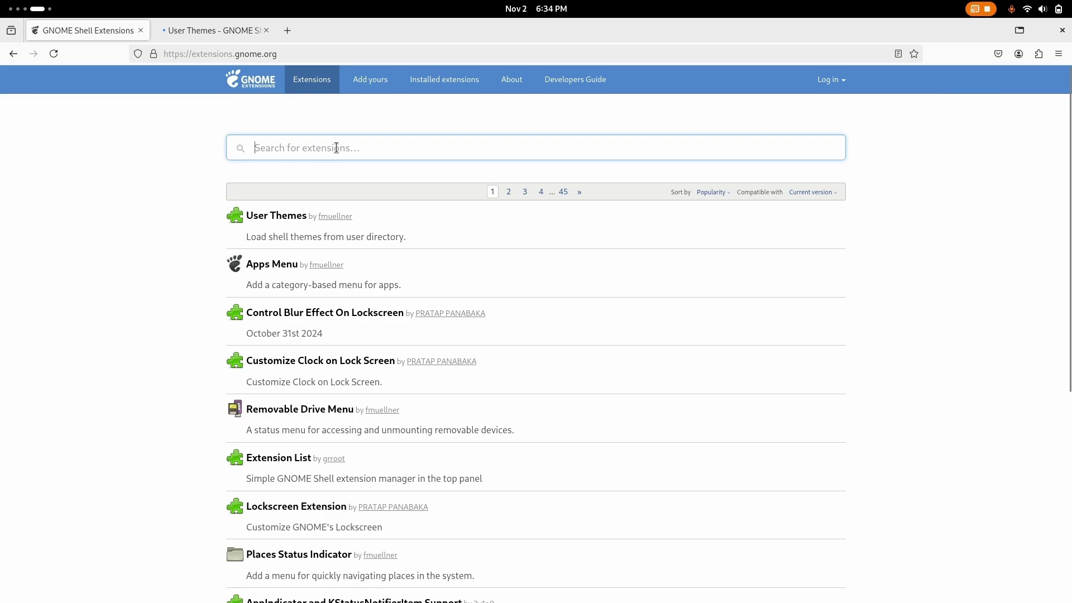
{"action": "type", "text": "blur"}
{"action": "middle_click", "coordinate": [277, 215]}
{"action": "key", "text": "ctrl+a"}
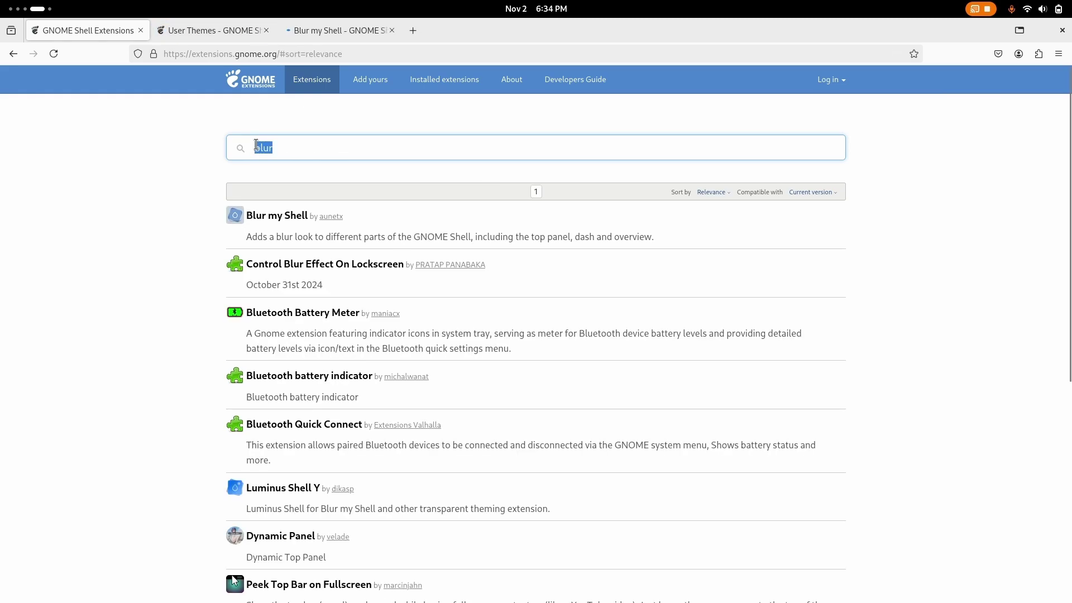
{"action": "key", "text": "BackSpace"}
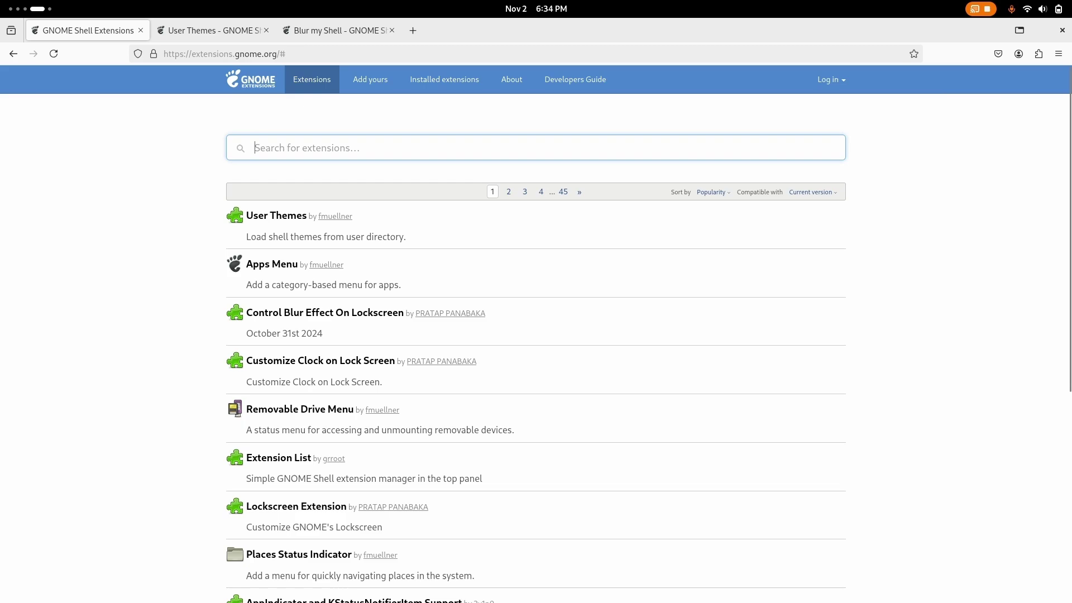
{"action": "type", "text": "das"}
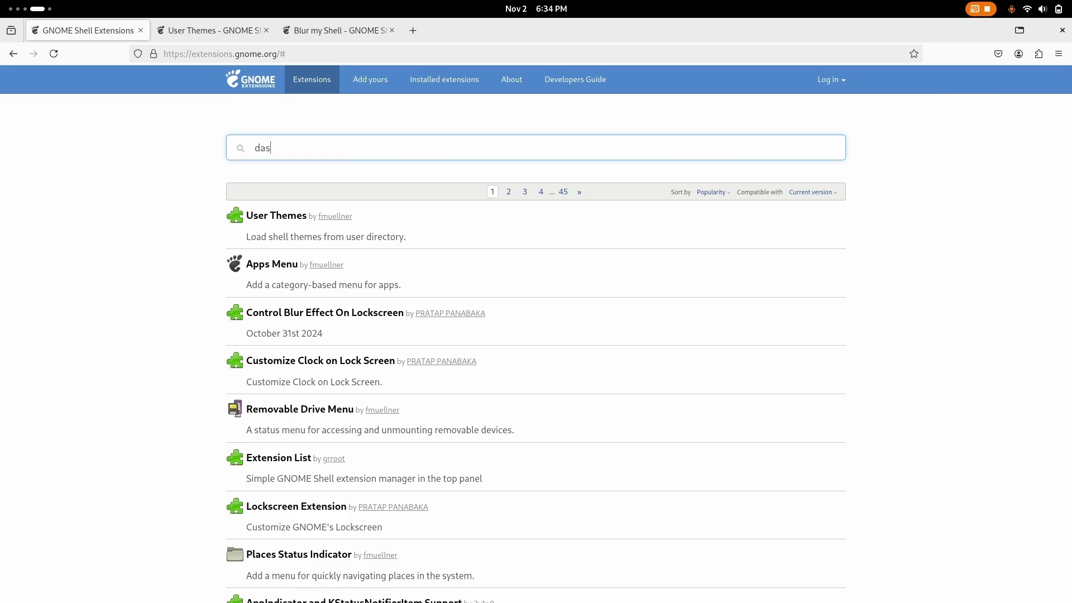
{"action": "type", "text": "htod"}
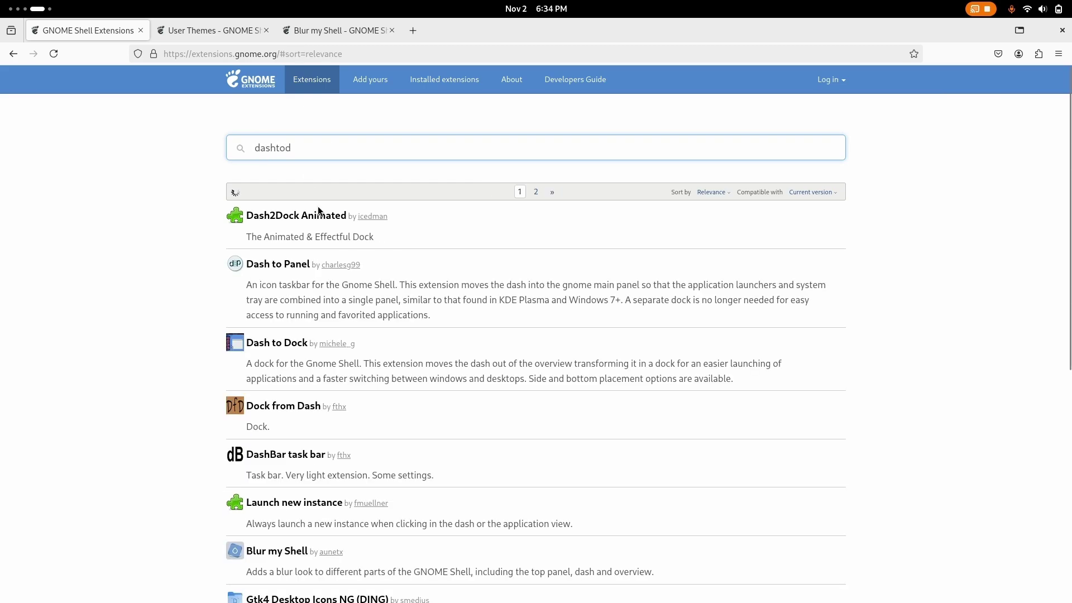
{"action": "left_click", "coordinate": [141, 31]}
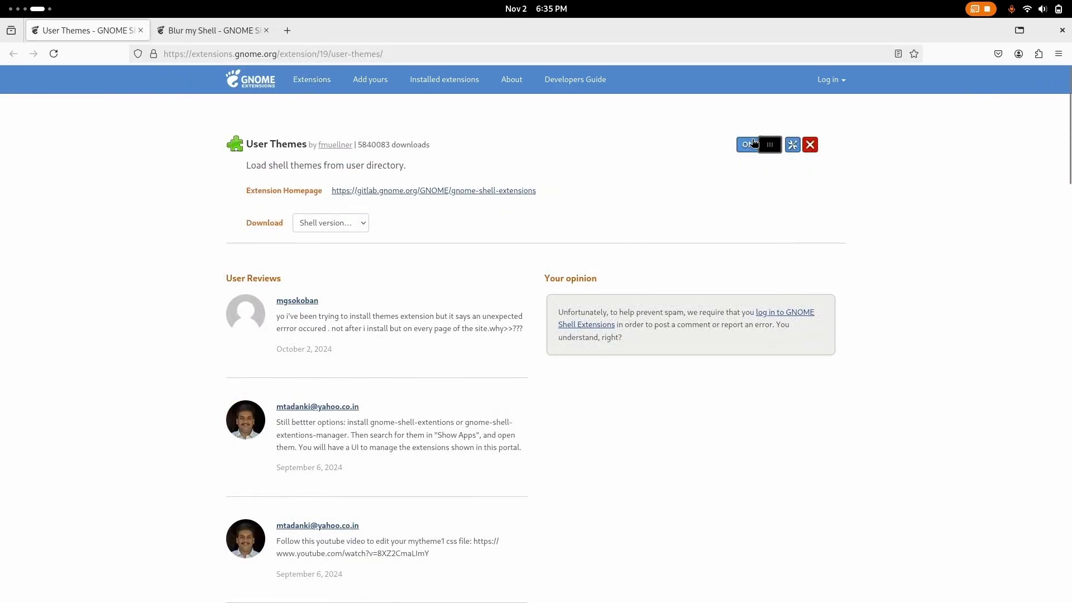
Toggle User Themes off and on, then view the Blur my Shell tab and Installed extensions.
{"action": "left_click", "coordinate": [754, 144]}
{"action": "left_click", "coordinate": [754, 144]}
{"action": "left_click", "coordinate": [235, 32]}
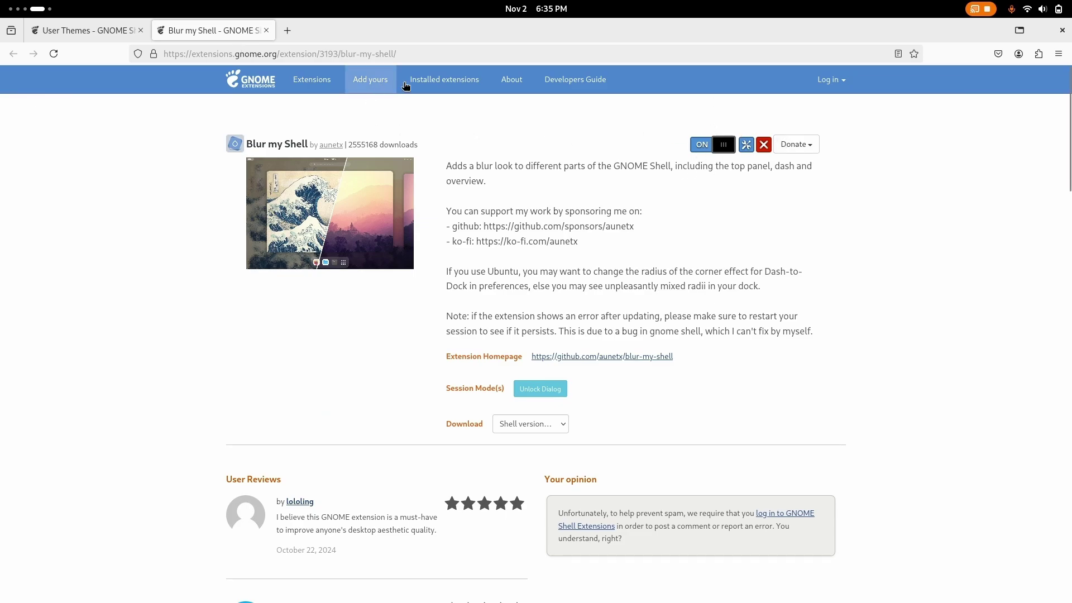
{"action": "left_click", "coordinate": [434, 81]}
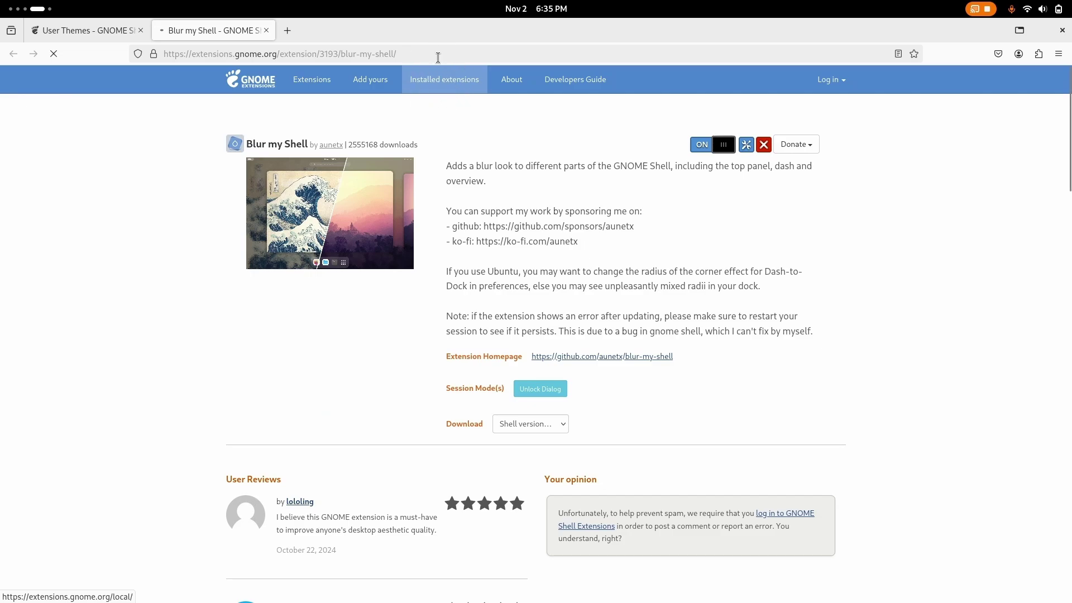
Open a new browser tab, then switch to the empty workspace via the overview.
{"action": "key", "text": "ctrl+t"}
{"action": "key", "text": "super"}
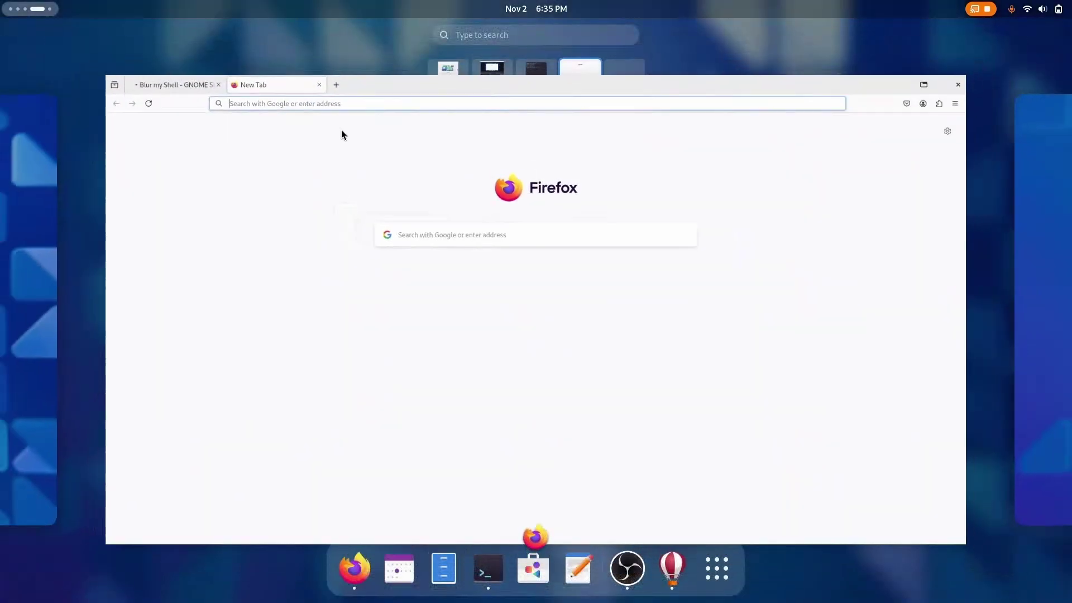
{"action": "key", "text": "super"}
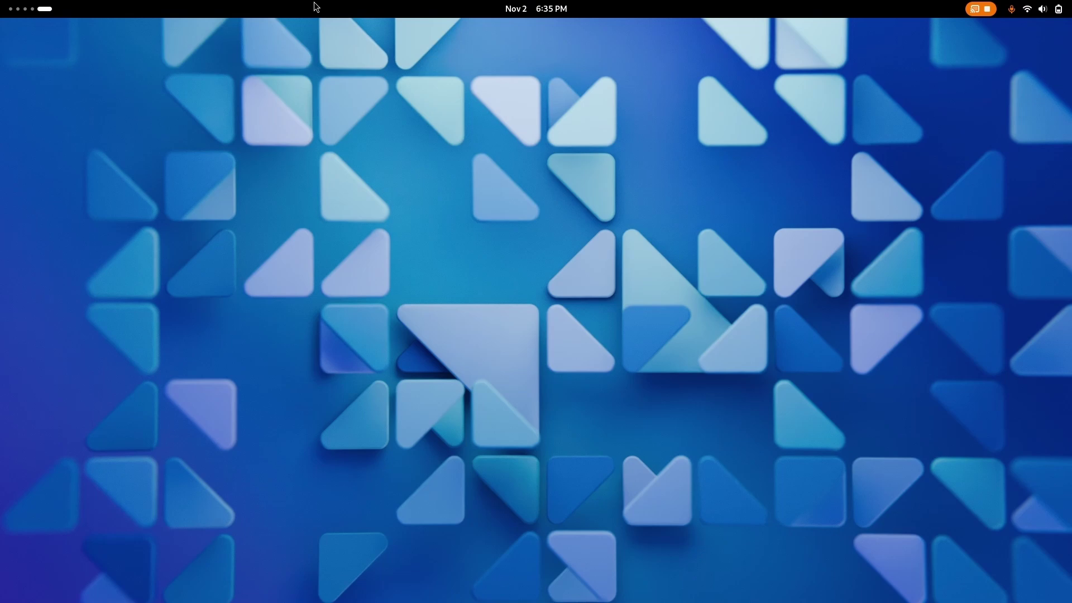
Open and close the calendar panel and the quick settings menu.
{"action": "left_click", "coordinate": [510, 9]}
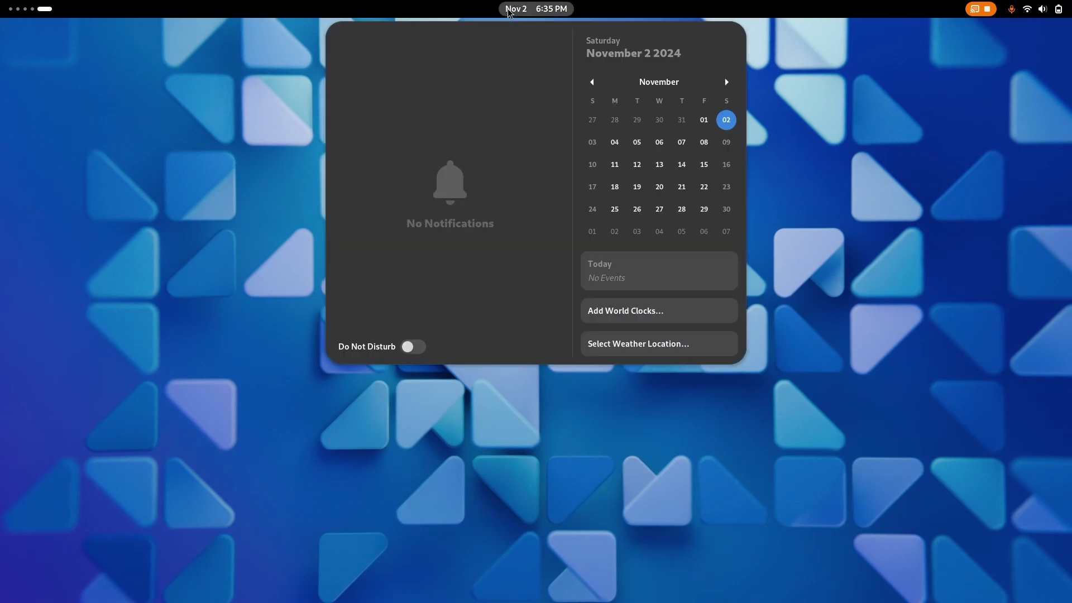
{"action": "left_click", "coordinate": [509, 9]}
{"action": "left_click", "coordinate": [1061, 8]}
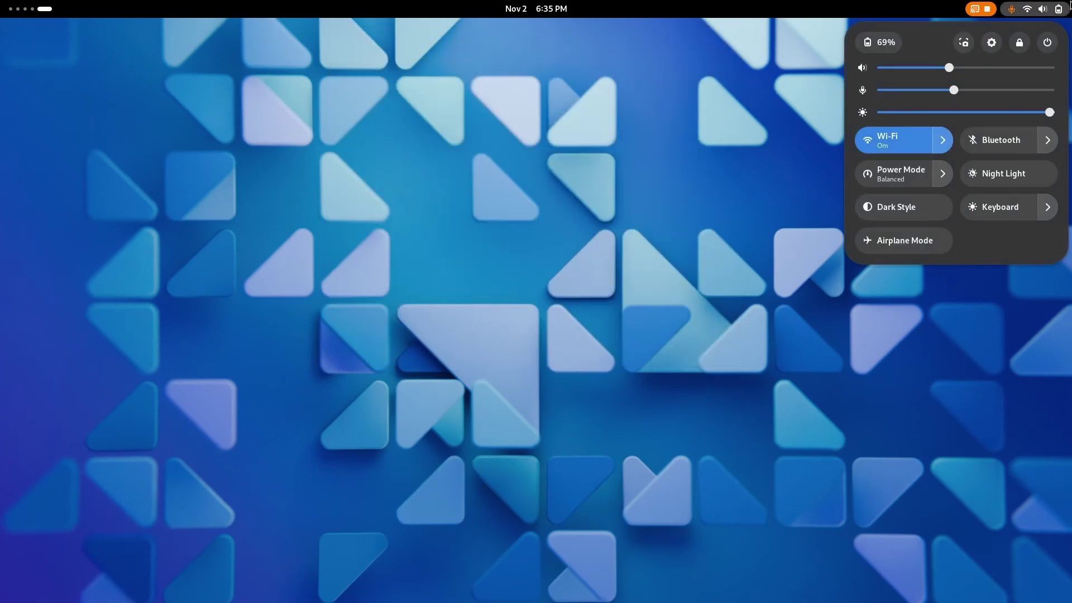
{"action": "left_click", "coordinate": [888, 8]}
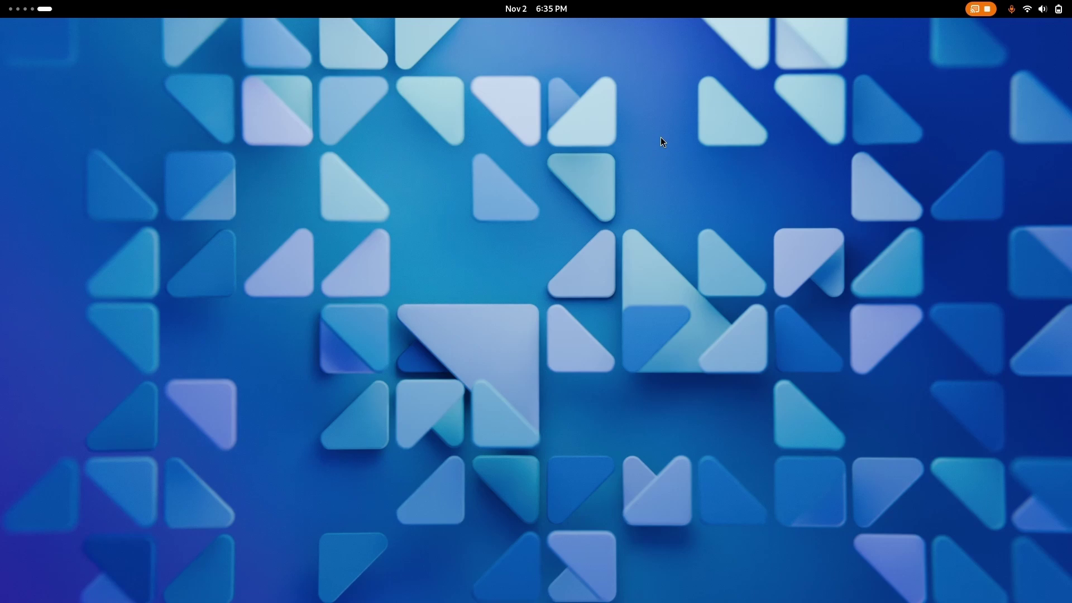
{"action": "key", "text": "super"}
Open Downloads in Files and select the two theme zip archives without extracting them.
{"action": "left_click", "coordinate": [444, 562]}
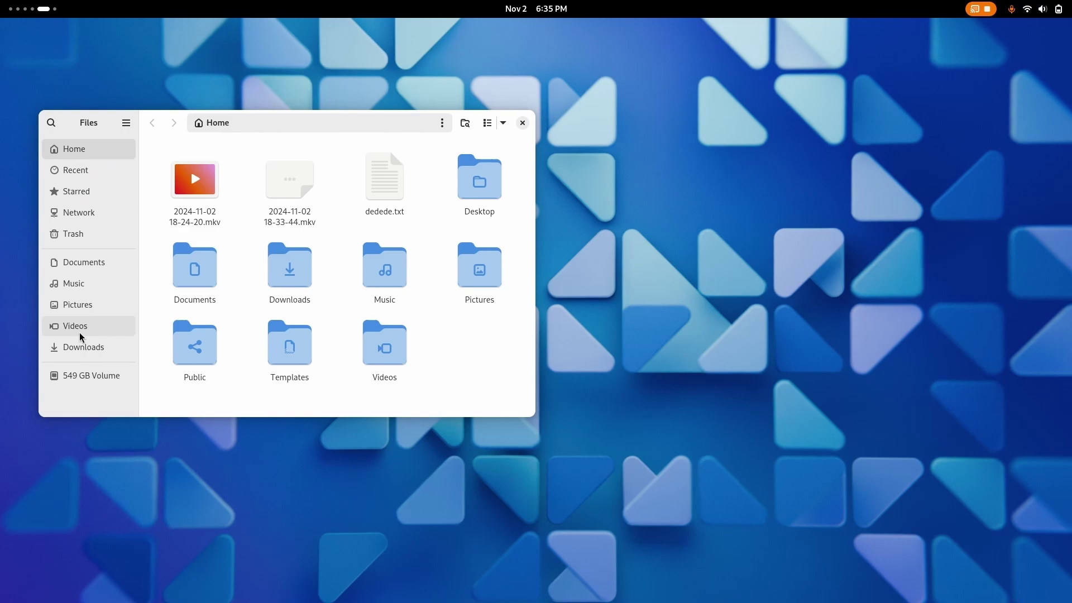
{"action": "left_click", "coordinate": [78, 351]}
{"action": "left_click_drag", "start_coordinate": [297, 244], "coordinate": [382, 171]}
{"action": "right_click", "coordinate": [382, 170]}
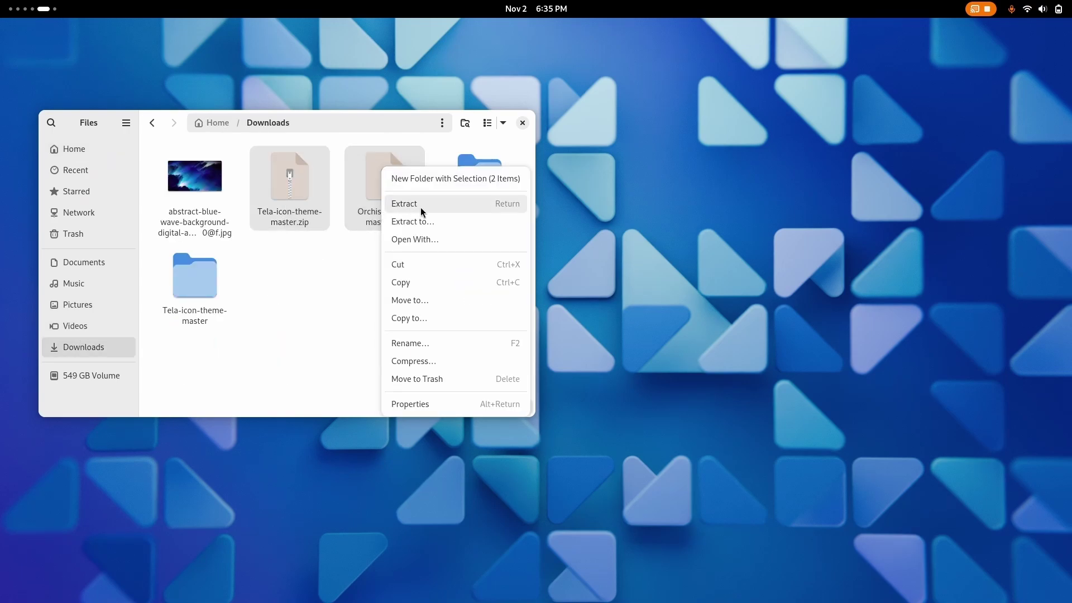
{"action": "key", "text": "Escape"}
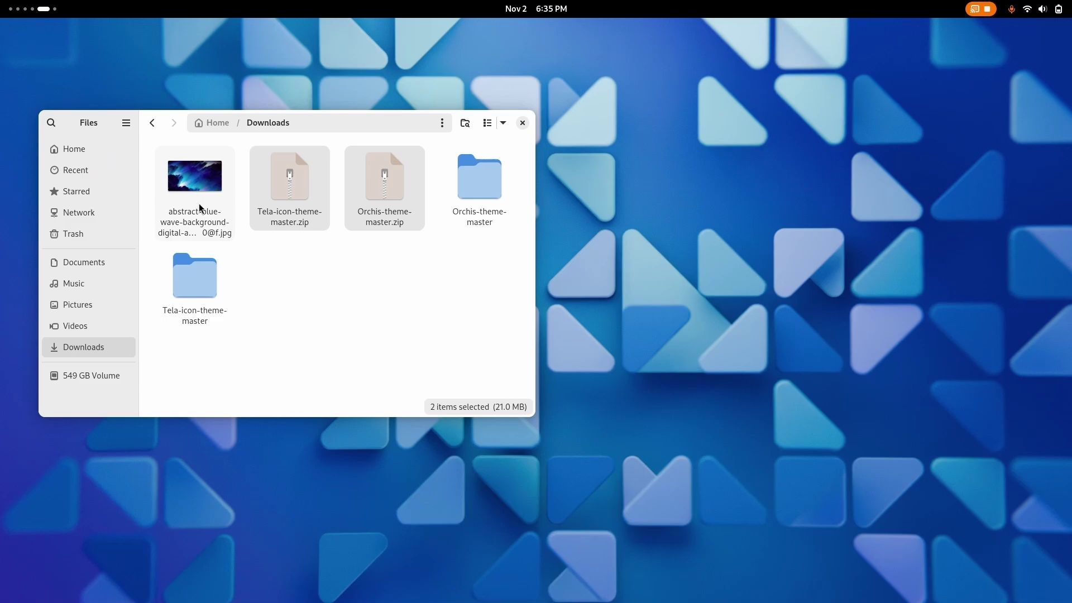
Set the abstract-blue-wave image as the desktop background.
{"action": "right_click", "coordinate": [196, 207]}
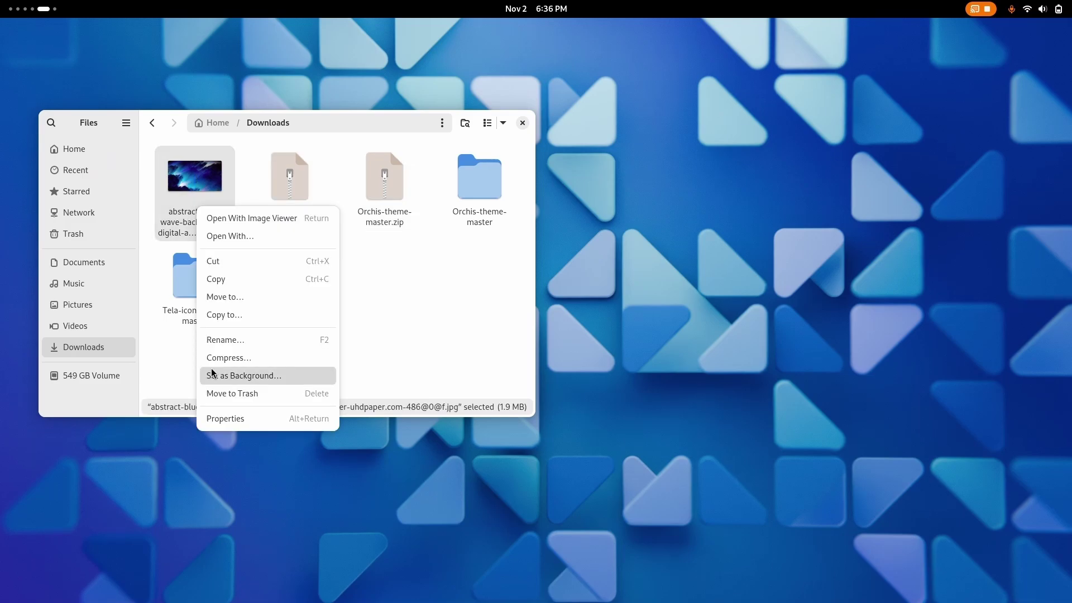
{"action": "left_click", "coordinate": [215, 374]}
{"action": "left_click", "coordinate": [394, 195]}
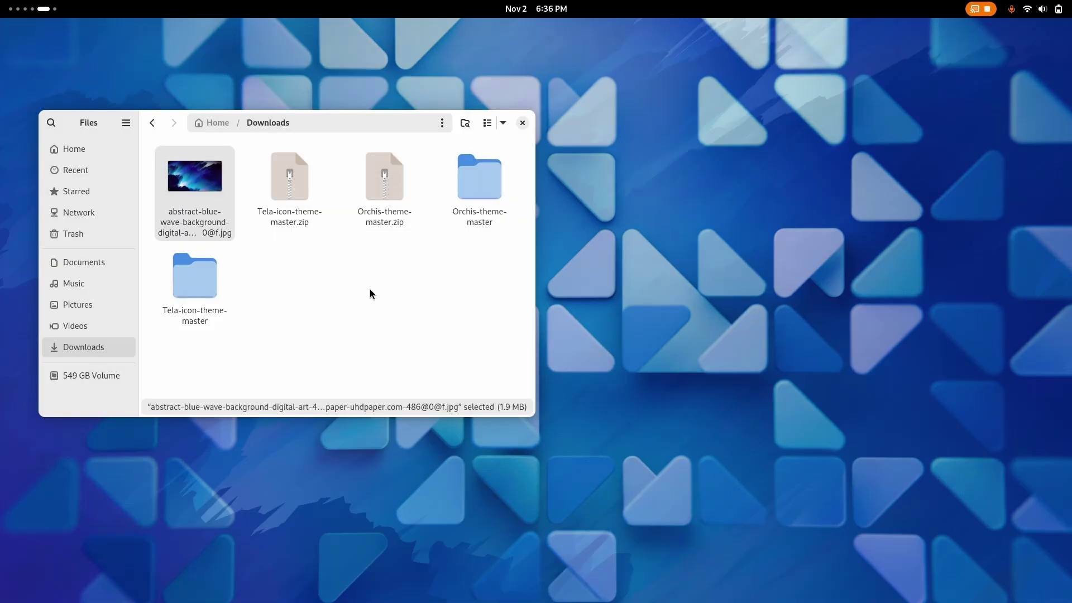
{"action": "key", "text": "super"}
{"action": "scroll", "coordinate": [388, 300], "scroll_direction": "up", "scroll_amount": 1}
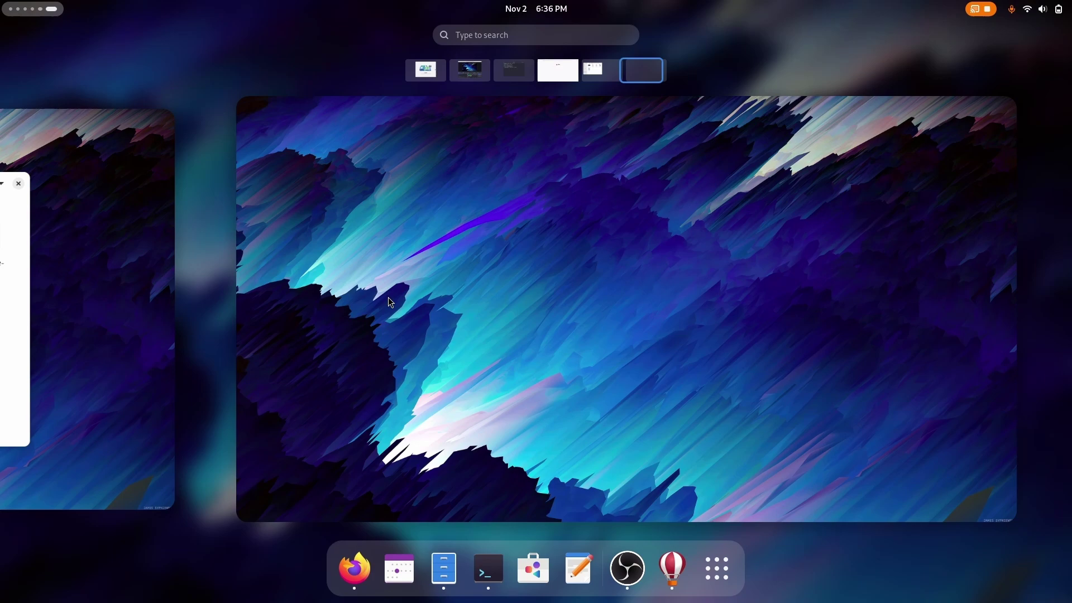
Open a console in Orchis-theme-master and run ./install.sh to install the Orchis theme variants.
{"action": "key", "text": "super"}
{"action": "double_click", "coordinate": [479, 187]}
{"action": "right_click", "coordinate": [434, 314]}
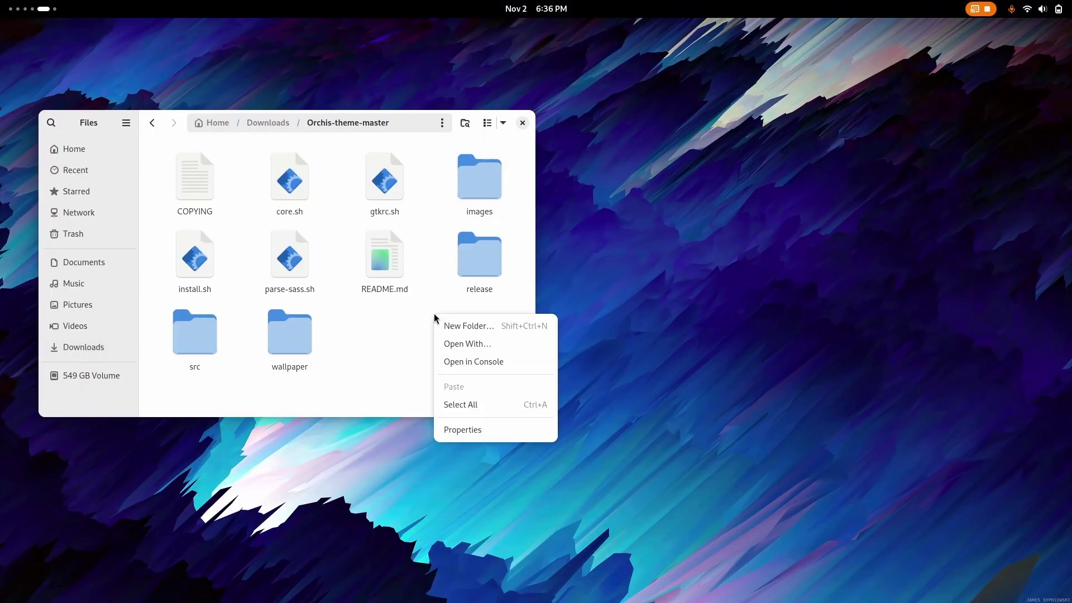
{"action": "left_click", "coordinate": [466, 363]}
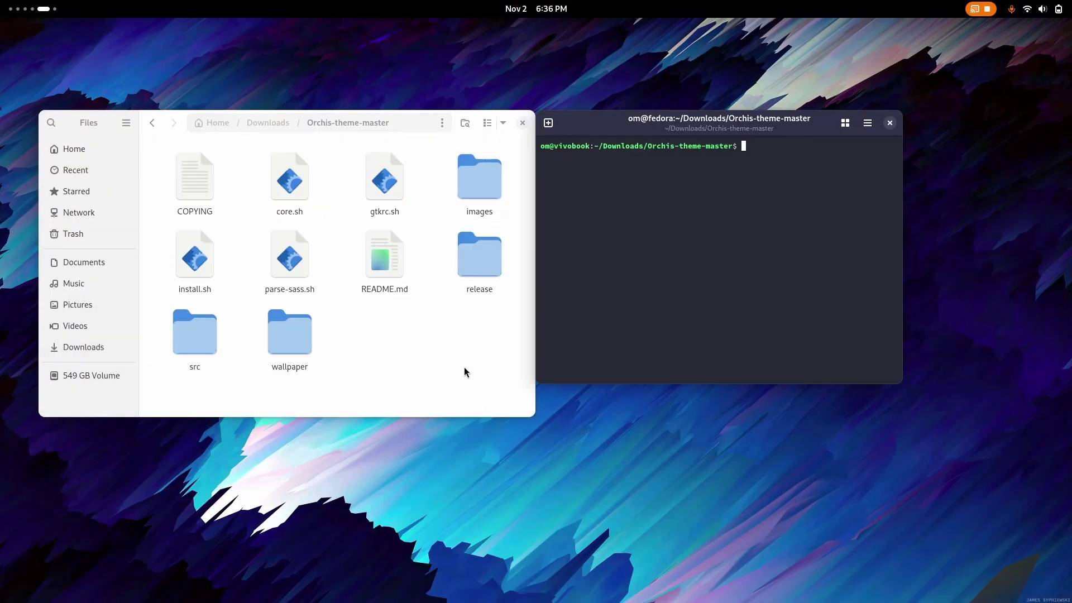
{"action": "type", "text": "./install.sh -u"}
{"action": "key", "text": "Return"}
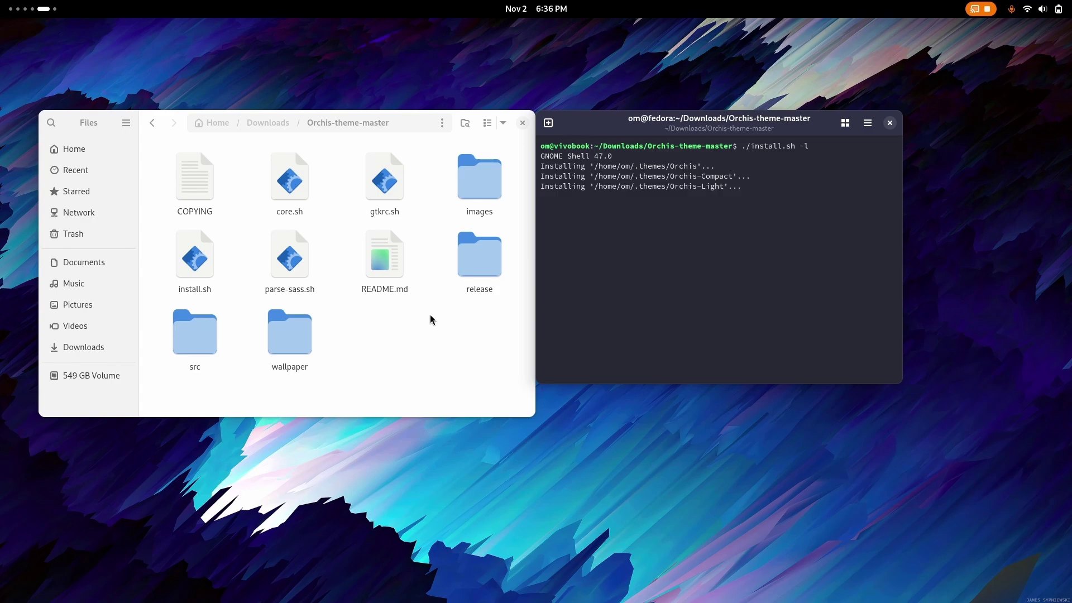
Open Tela-icon-theme-master from Downloads and run its install.sh script.
{"action": "left_click", "coordinate": [274, 131]}
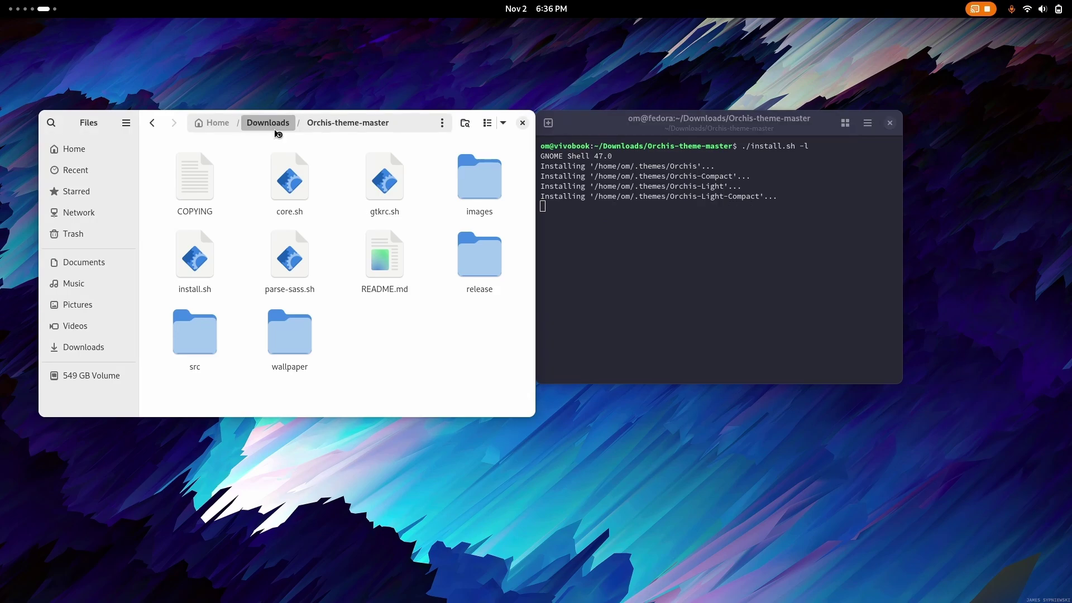
{"action": "double_click", "coordinate": [206, 259]}
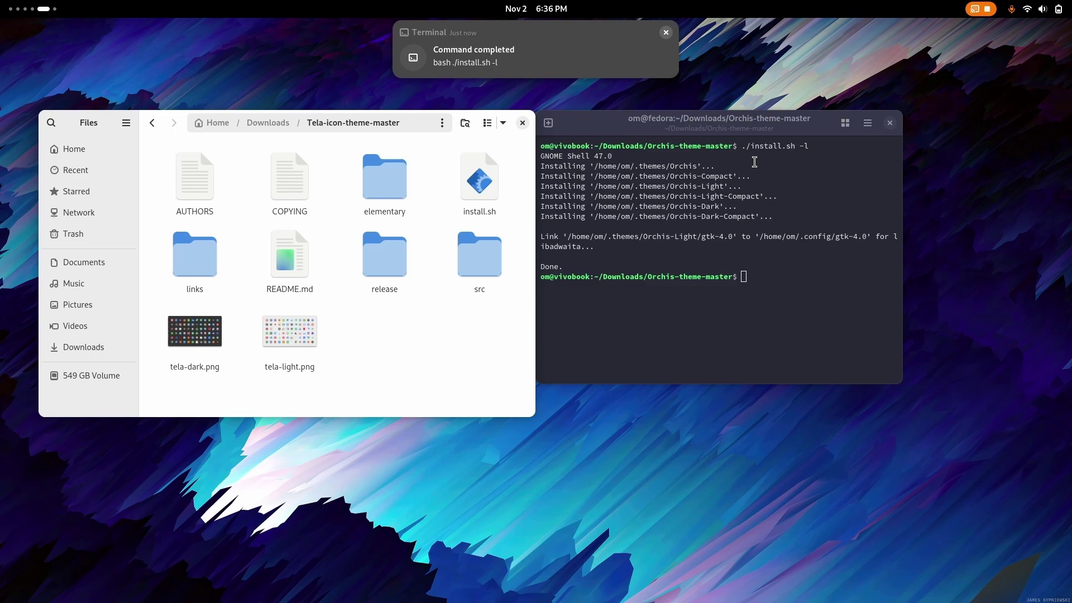
{"action": "left_click", "coordinate": [484, 183]}
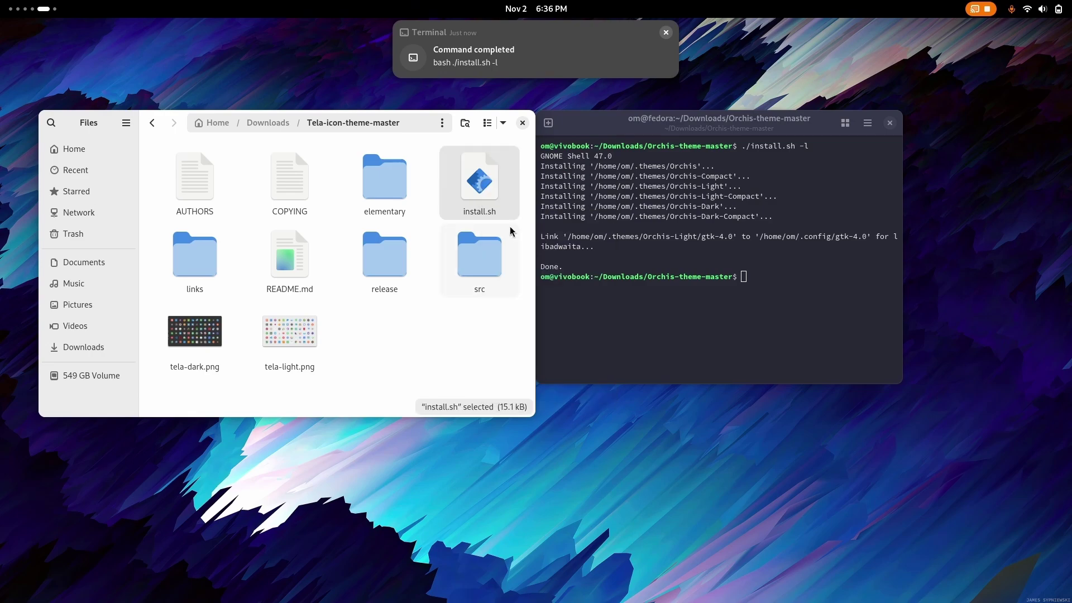
{"action": "key", "text": "Return"}
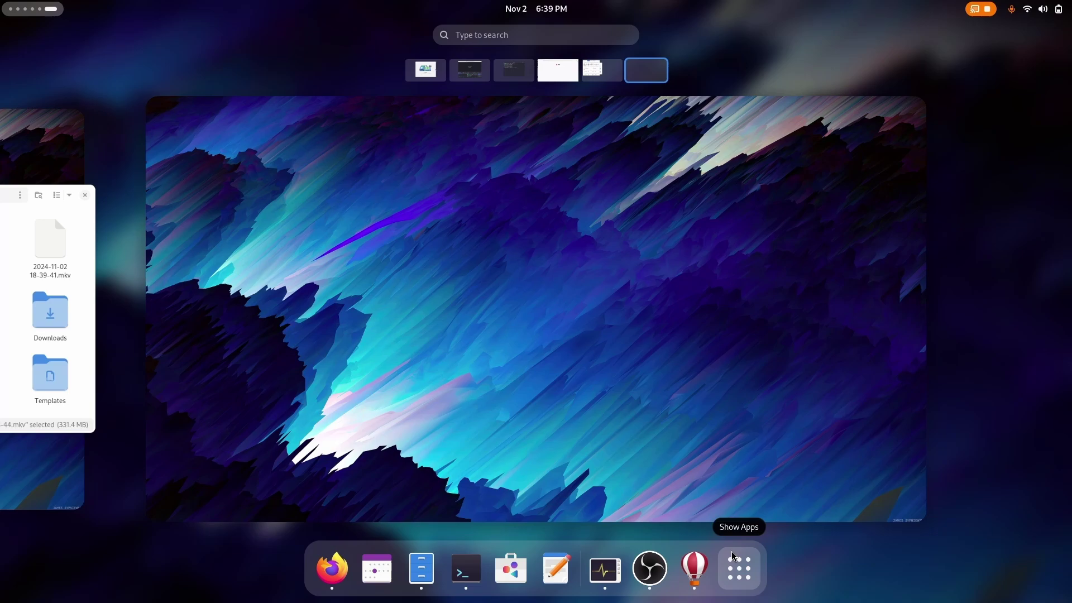
Launch Tweaks from the Utilities app folder and show its Appearance settings.
{"action": "left_click", "coordinate": [737, 567]}
{"action": "left_click", "coordinate": [687, 441]}
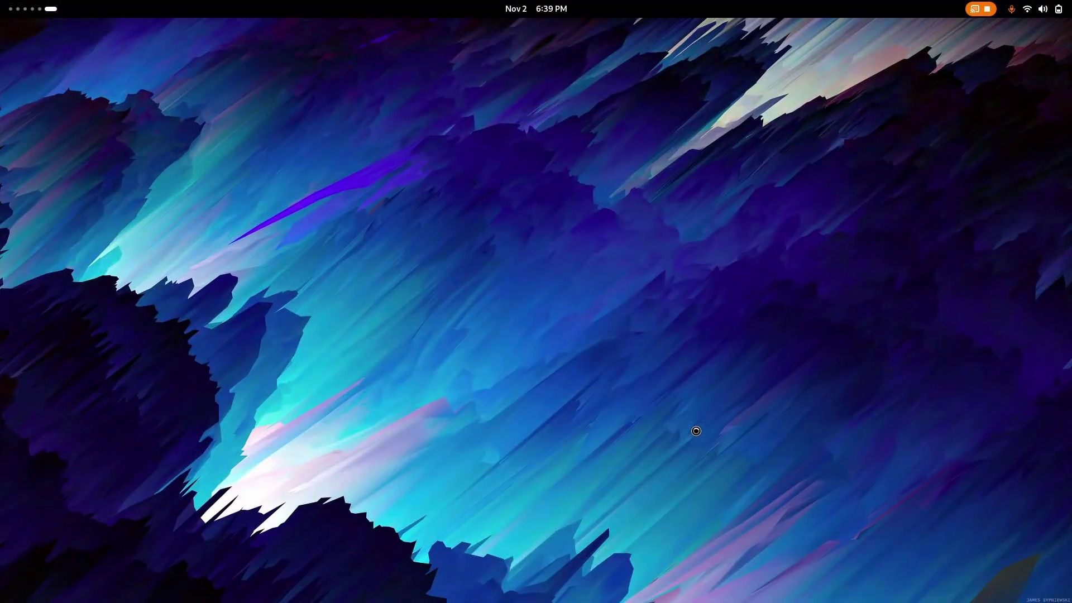
{"action": "key", "text": "super"}
{"action": "key", "text": "super"}
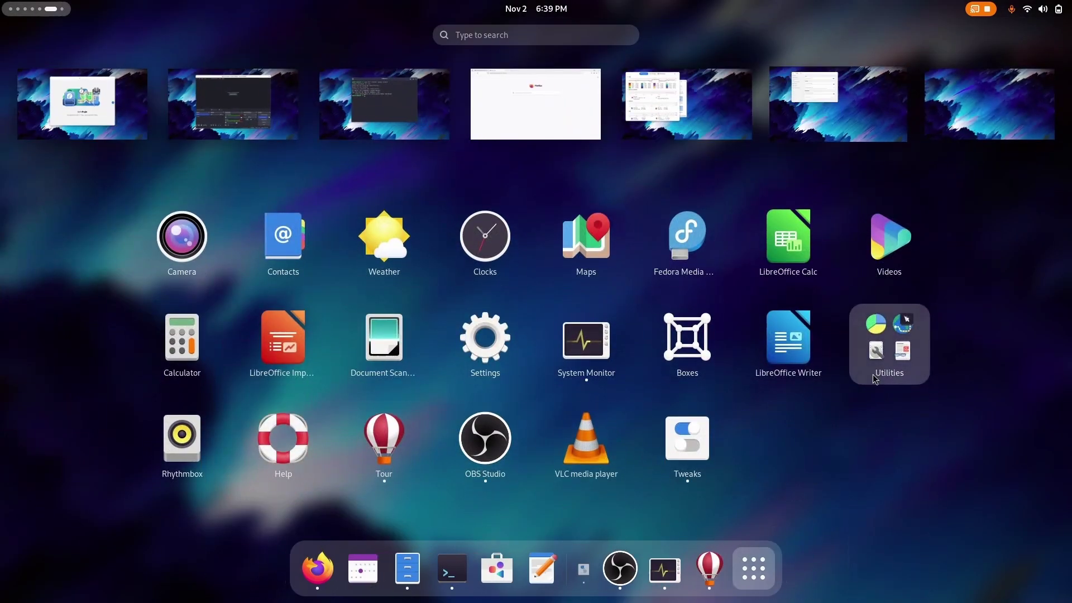
{"action": "left_click", "coordinate": [873, 368]}
{"action": "key", "text": "super"}
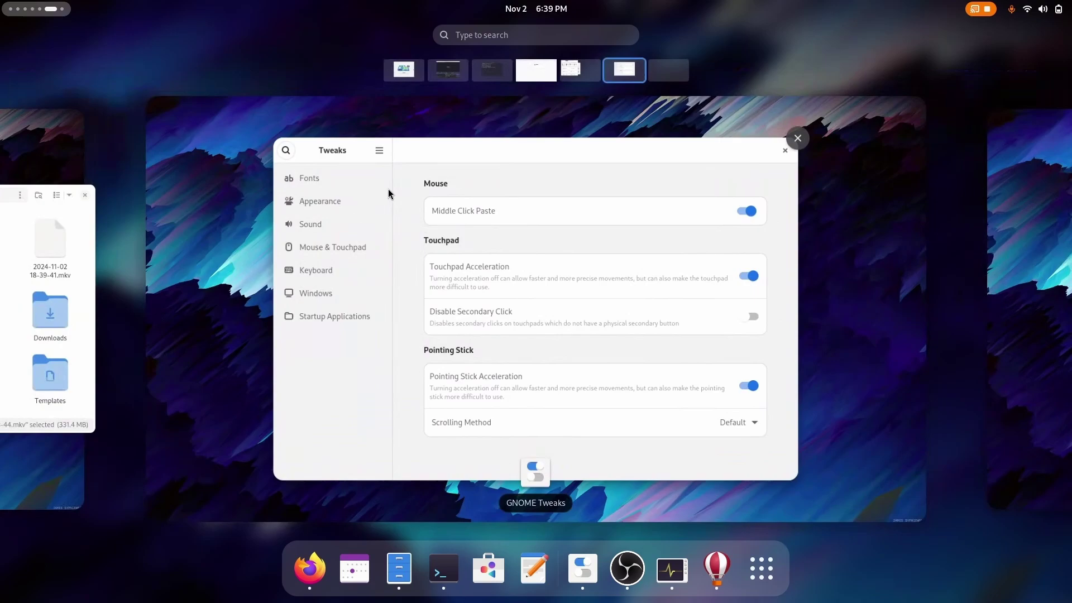
{"action": "left_click", "coordinate": [388, 189]}
{"action": "left_click", "coordinate": [336, 164]}
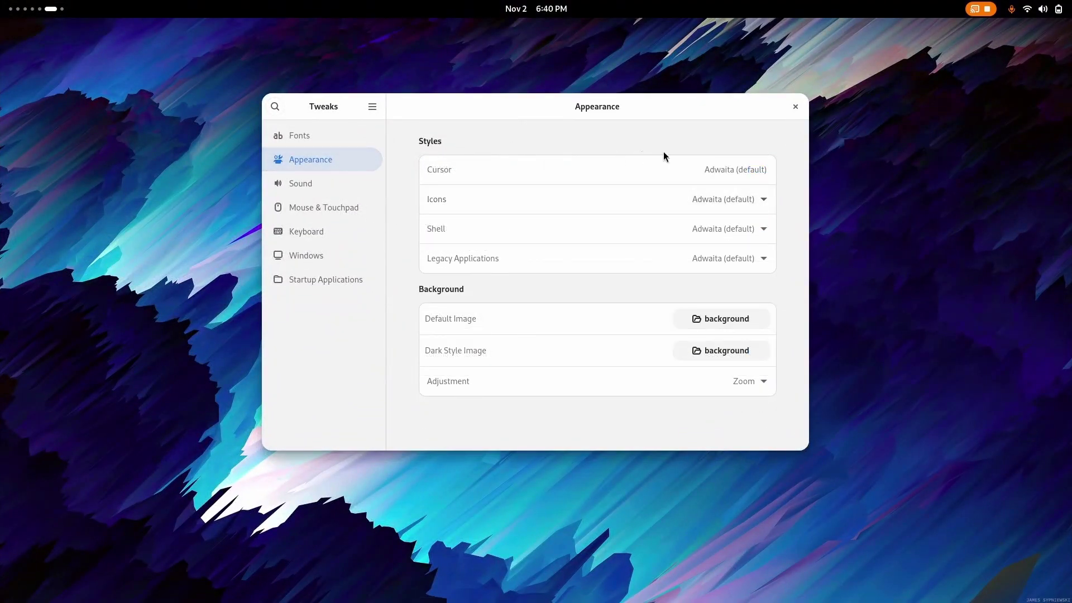
Set Icons to Tela and both Shell and Legacy Applications to Orchis-Light, then close Tweaks.
{"action": "left_click", "coordinate": [720, 202]}
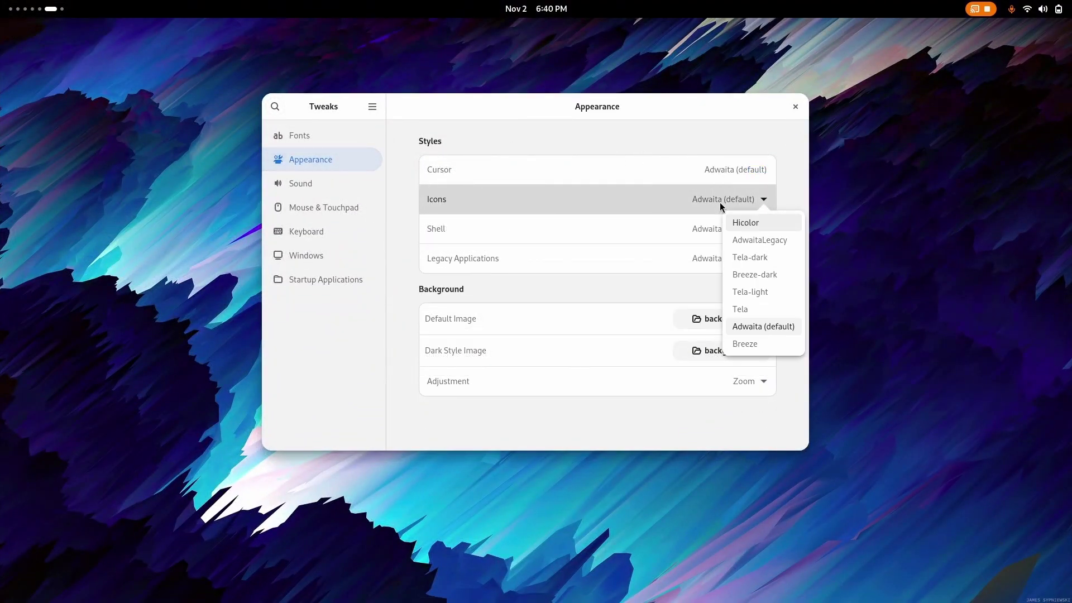
{"action": "left_click", "coordinate": [754, 310]}
{"action": "left_click", "coordinate": [728, 233]}
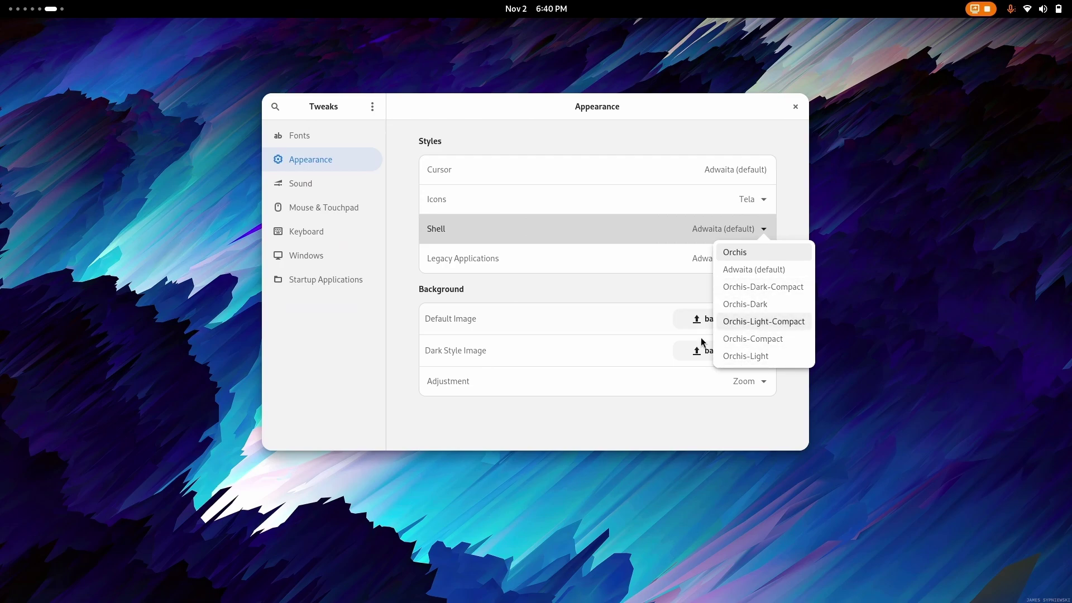
{"action": "left_click", "coordinate": [750, 356]}
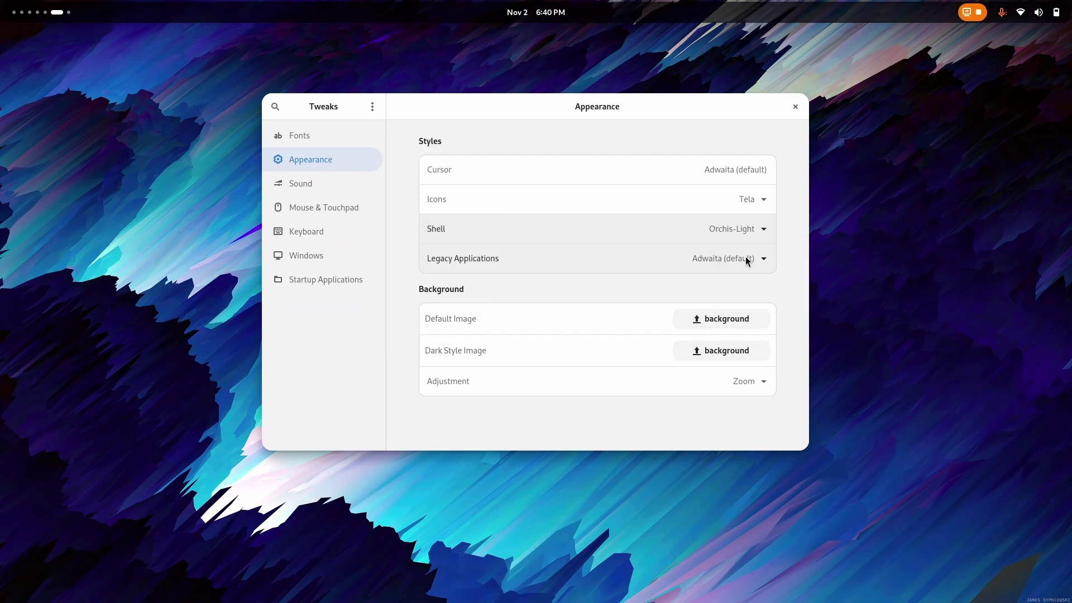
{"action": "left_click", "coordinate": [746, 262]}
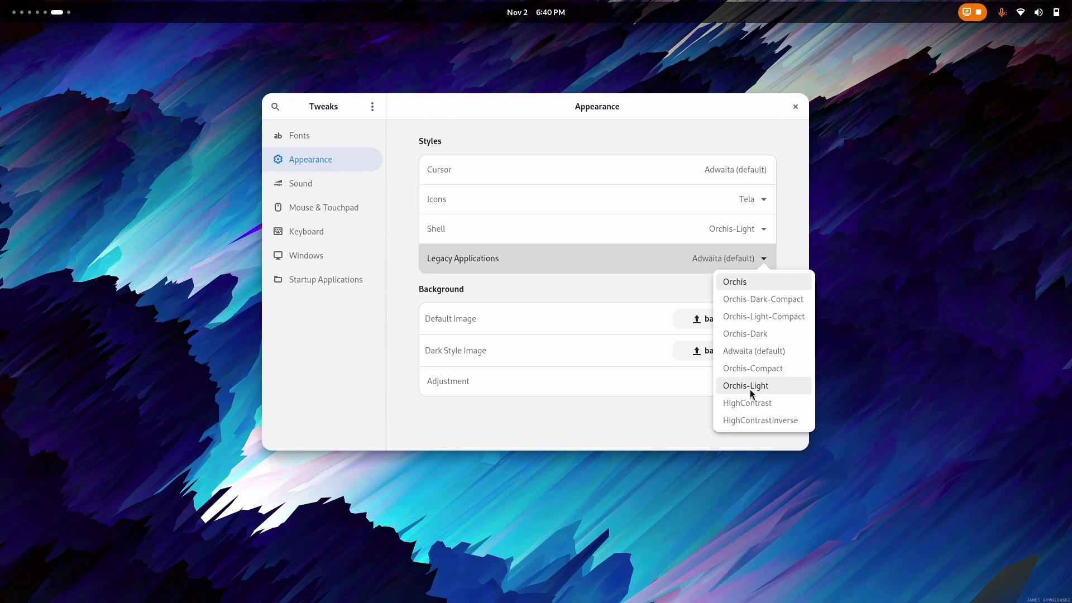
{"action": "left_click", "coordinate": [726, 386]}
{"action": "left_click", "coordinate": [795, 108]}
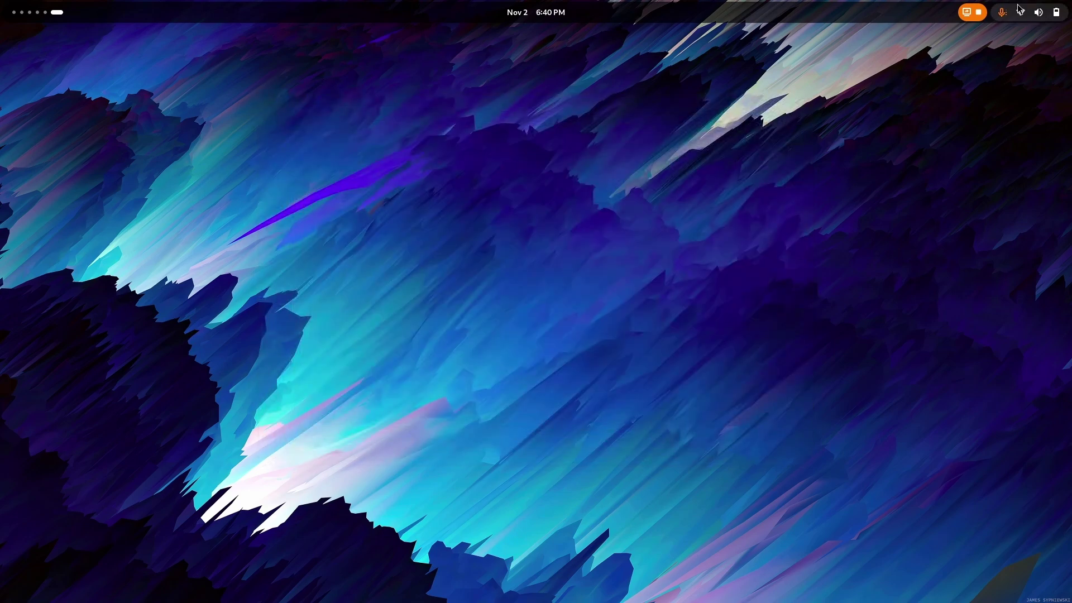
Open and close quick settings, then view the re-themed overview and app grid.
{"action": "left_click", "coordinate": [1020, 13]}
{"action": "left_click", "coordinate": [1036, 11]}
{"action": "key", "text": "super"}
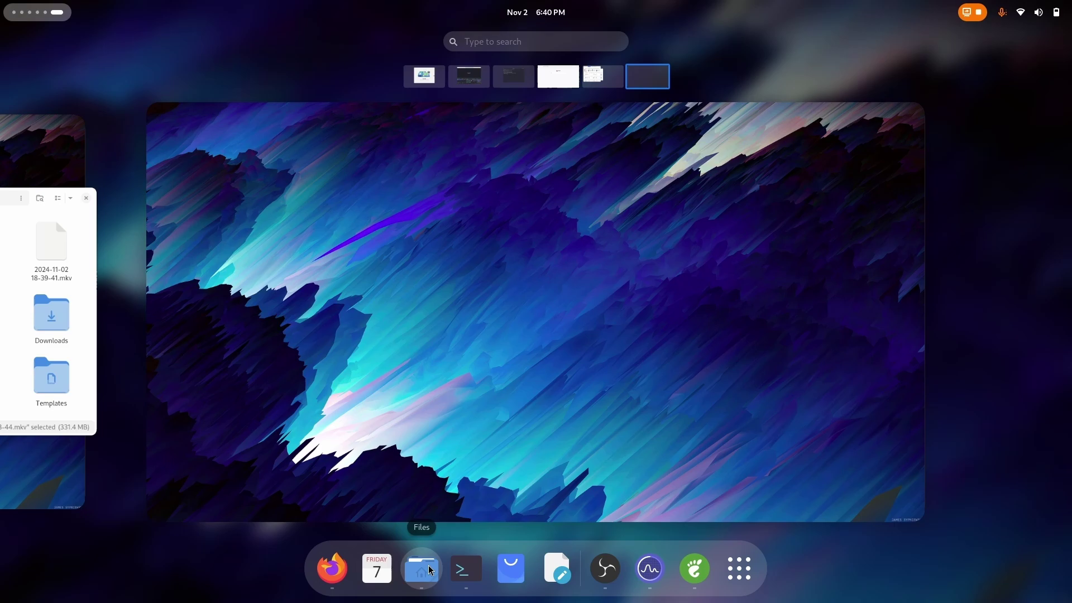
{"action": "left_click", "coordinate": [746, 572]}
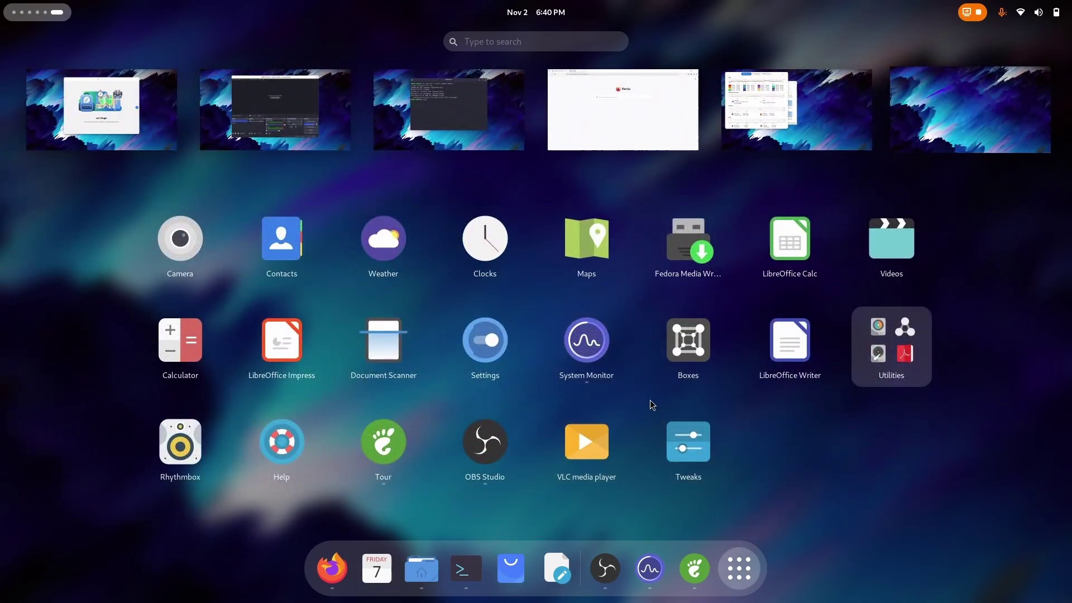
{"action": "key", "text": "Escape"}
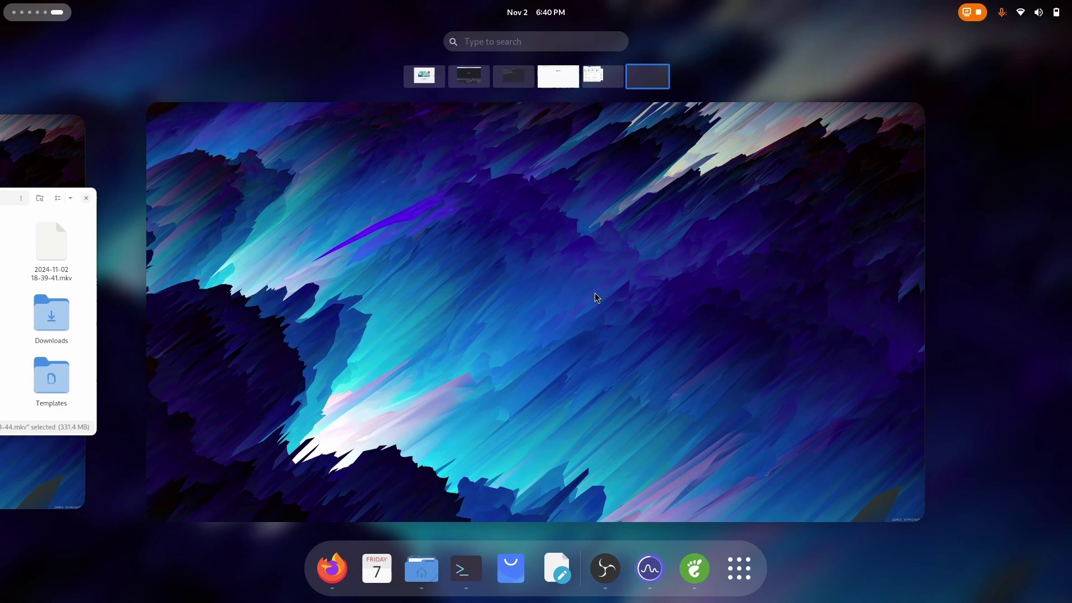
Expand and collapse the Wi-Fi list in quick settings, then revisit the overview.
{"action": "left_click", "coordinate": [1050, 13]}
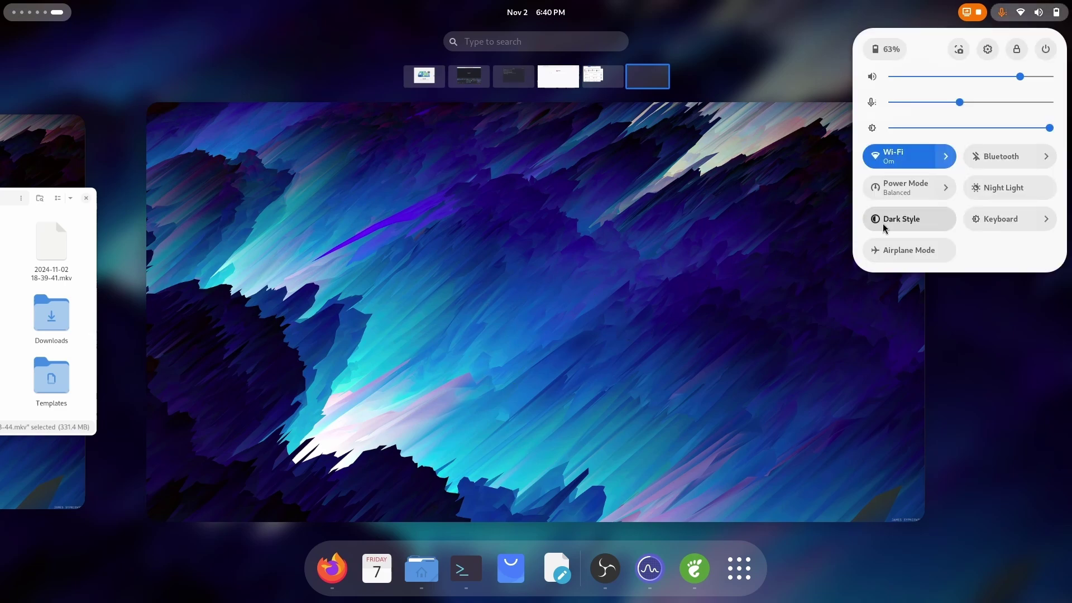
{"action": "left_click", "coordinate": [944, 159]}
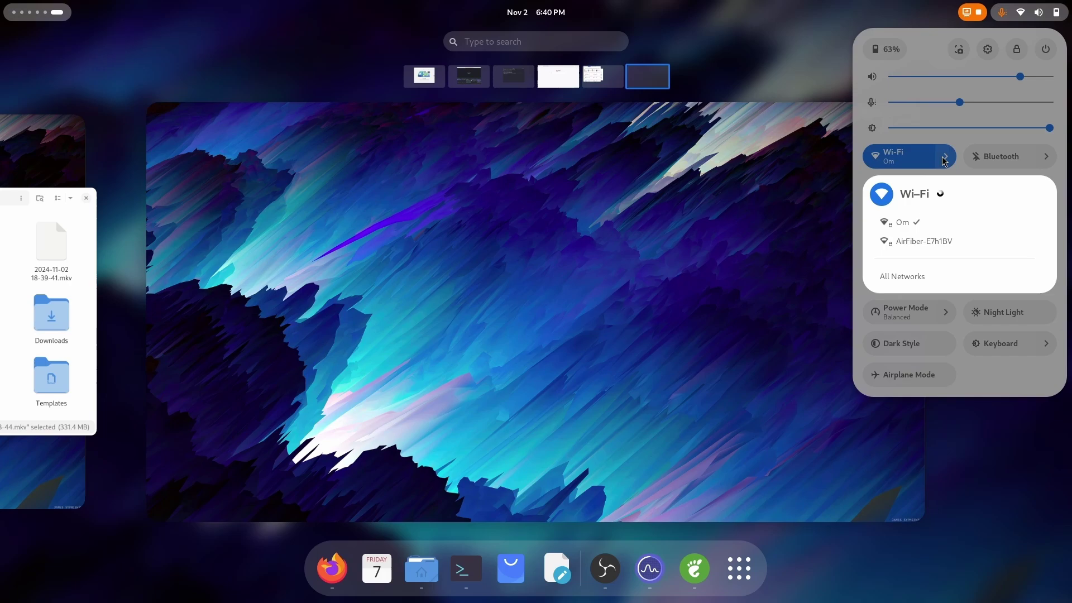
{"action": "left_click", "coordinate": [945, 158]}
{"action": "left_click", "coordinate": [618, 258]}
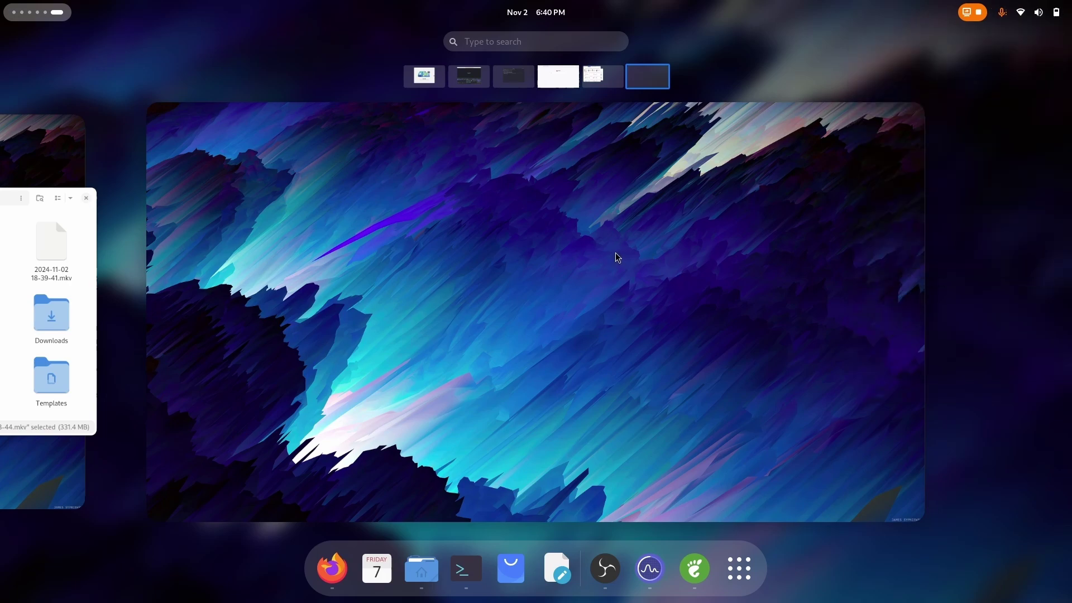
{"action": "left_click", "coordinate": [567, 419]}
{"action": "key", "text": "super"}
{"action": "left_click", "coordinate": [1039, 14]}
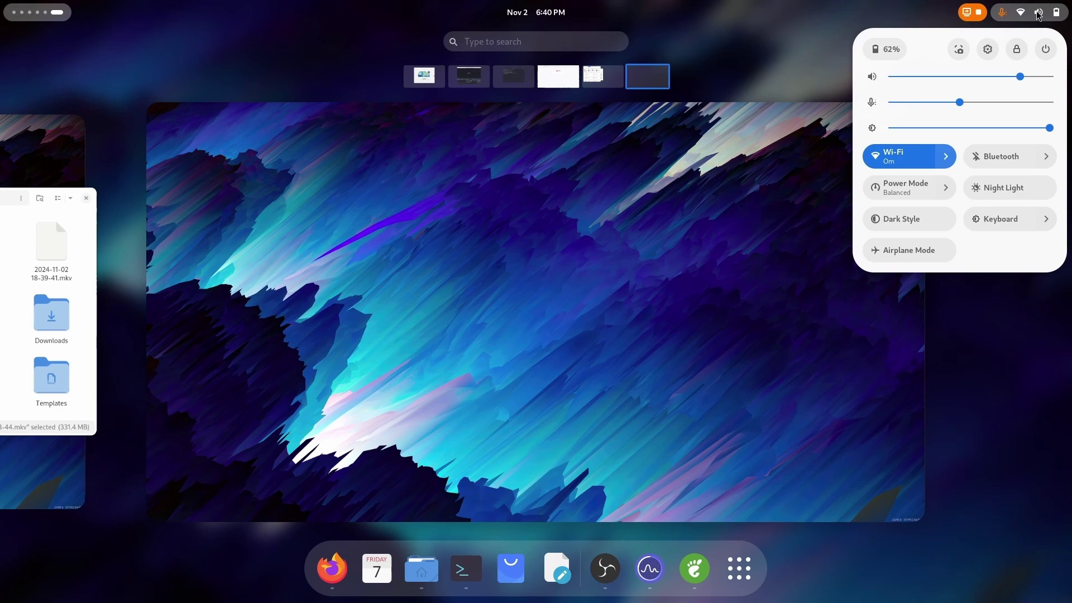
{"action": "left_click", "coordinate": [1039, 14]}
Browse the workspaces in the overview, visiting the OBS workspace and the app grid.
{"action": "scroll", "coordinate": [797, 187], "scroll_direction": "up", "scroll_amount": 1}
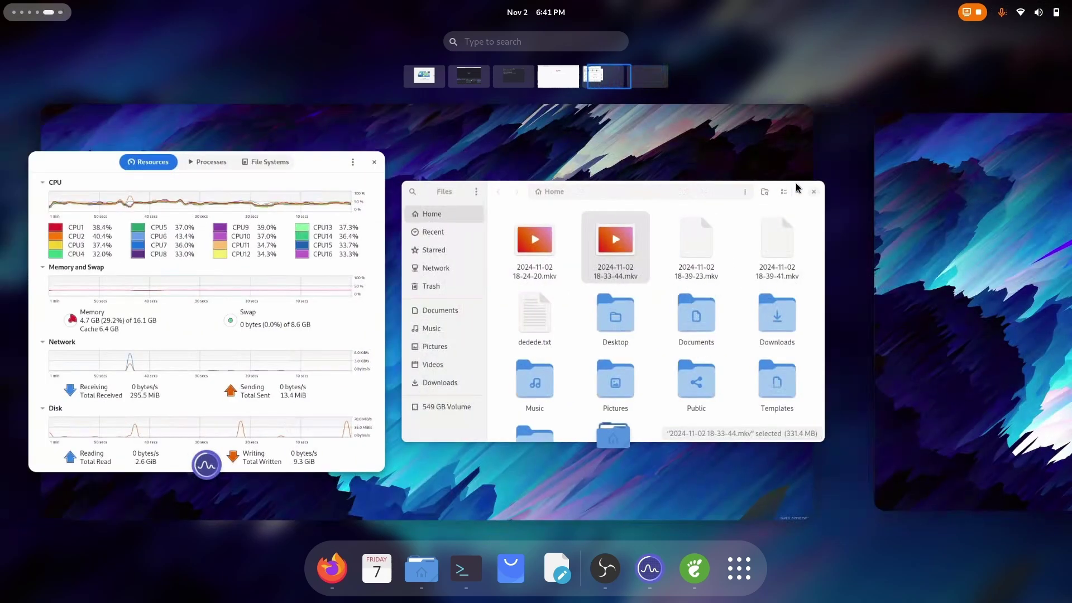
{"action": "scroll", "coordinate": [797, 187], "scroll_direction": "down", "scroll_amount": 1}
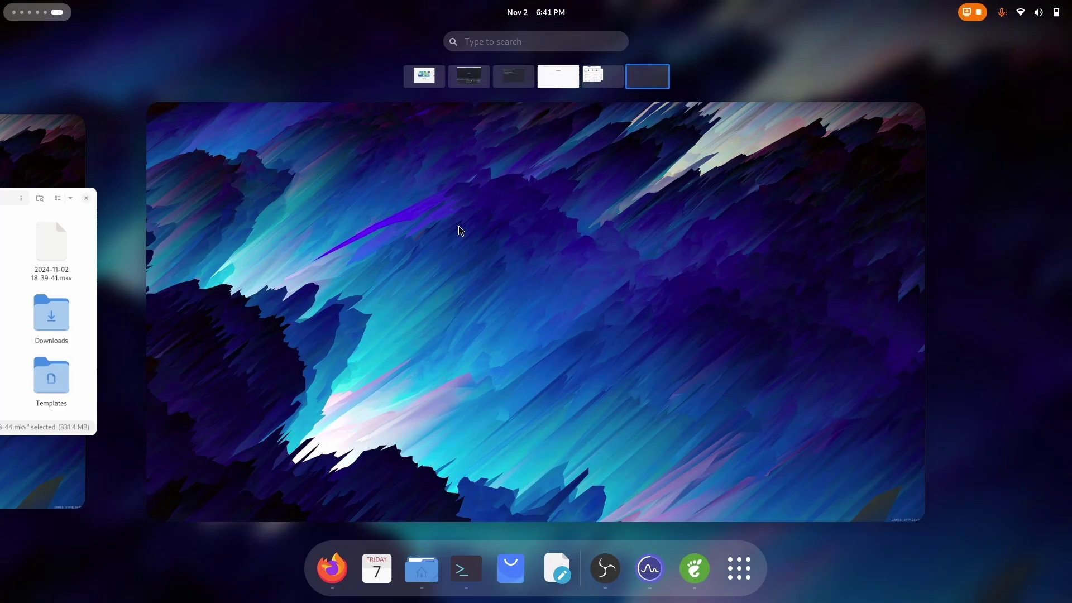
{"action": "left_click", "coordinate": [605, 568]}
{"action": "key", "text": "super"}
{"action": "scroll", "coordinate": [773, 243], "scroll_direction": "down", "scroll_amount": 1}
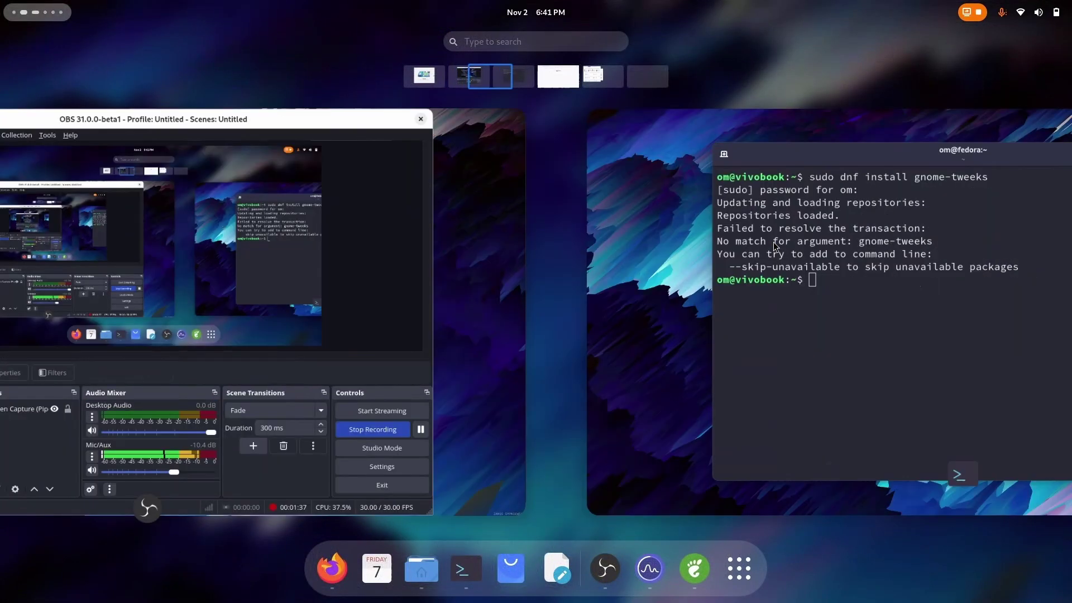
{"action": "scroll", "coordinate": [773, 242], "scroll_direction": "up", "scroll_amount": 2}
{"action": "scroll", "coordinate": [773, 243], "scroll_direction": "down", "scroll_amount": 1}
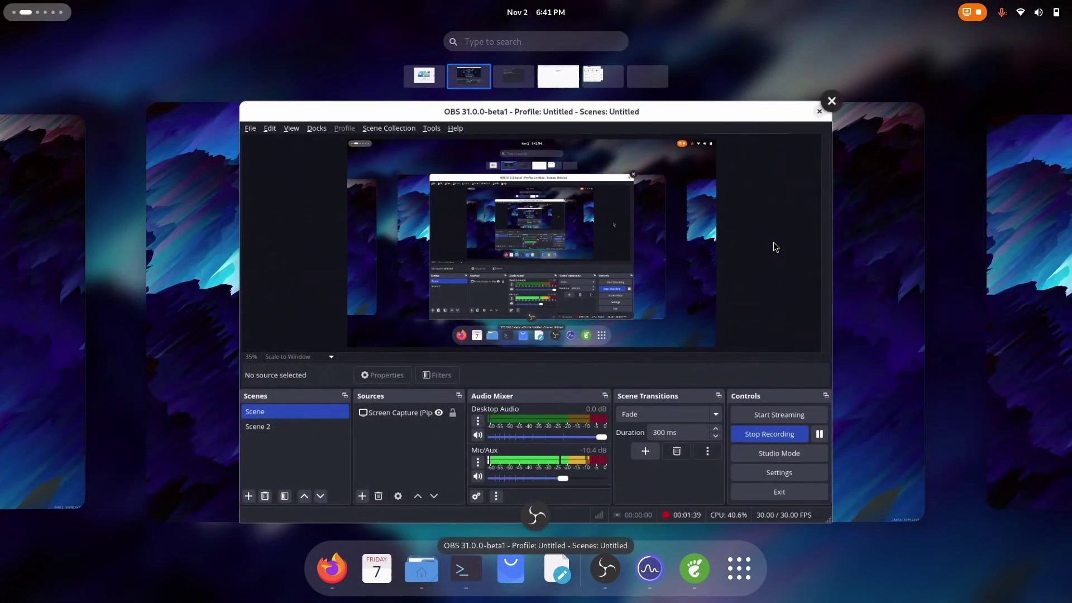
{"action": "scroll", "coordinate": [773, 243], "scroll_direction": "down", "scroll_amount": 1}
{"action": "scroll", "coordinate": [773, 243], "scroll_direction": "down", "scroll_amount": 3}
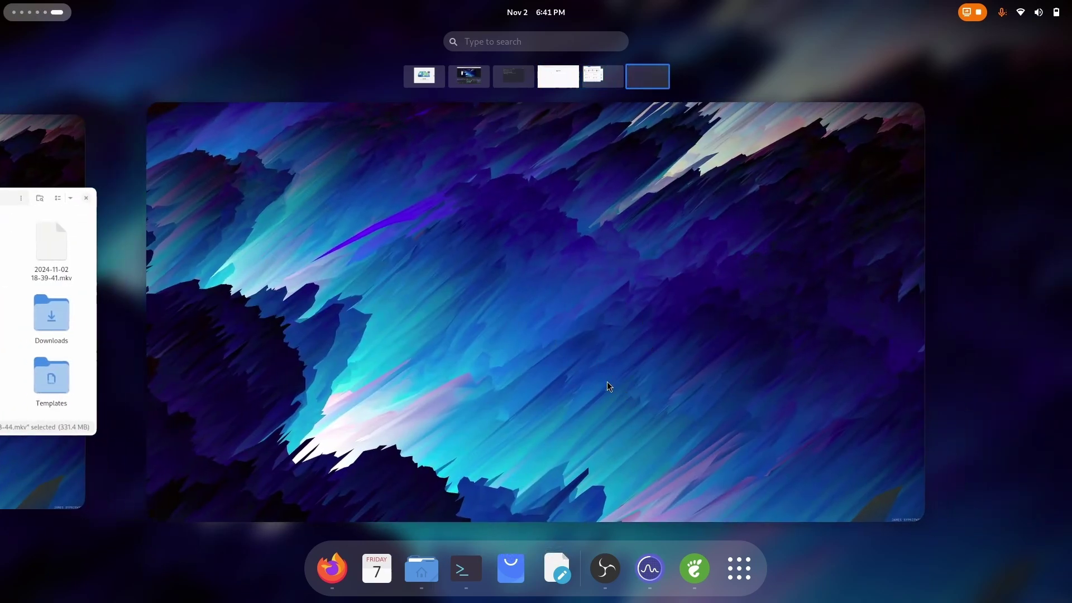
{"action": "key", "text": "super"}
{"action": "key", "text": "Escape"}
Launch Software, scroll its Explore page, and return to the Activities overview.
{"action": "left_click", "coordinate": [511, 560]}
{"action": "scroll", "coordinate": [507, 389], "scroll_direction": "down", "scroll_amount": 10}
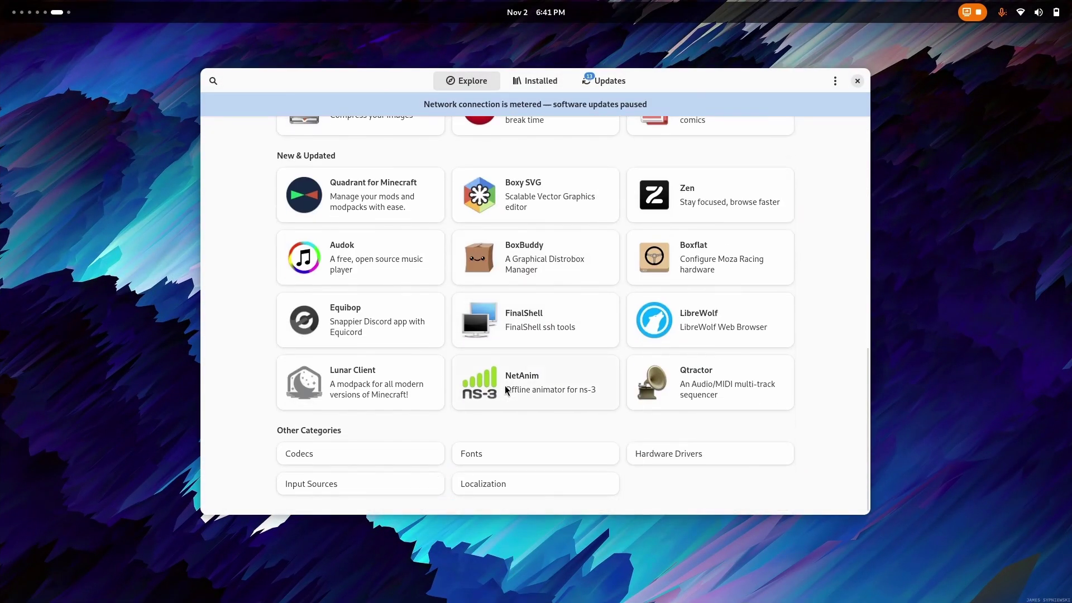
{"action": "scroll", "coordinate": [506, 390], "scroll_direction": "up", "scroll_amount": 10}
{"action": "key", "text": "super"}
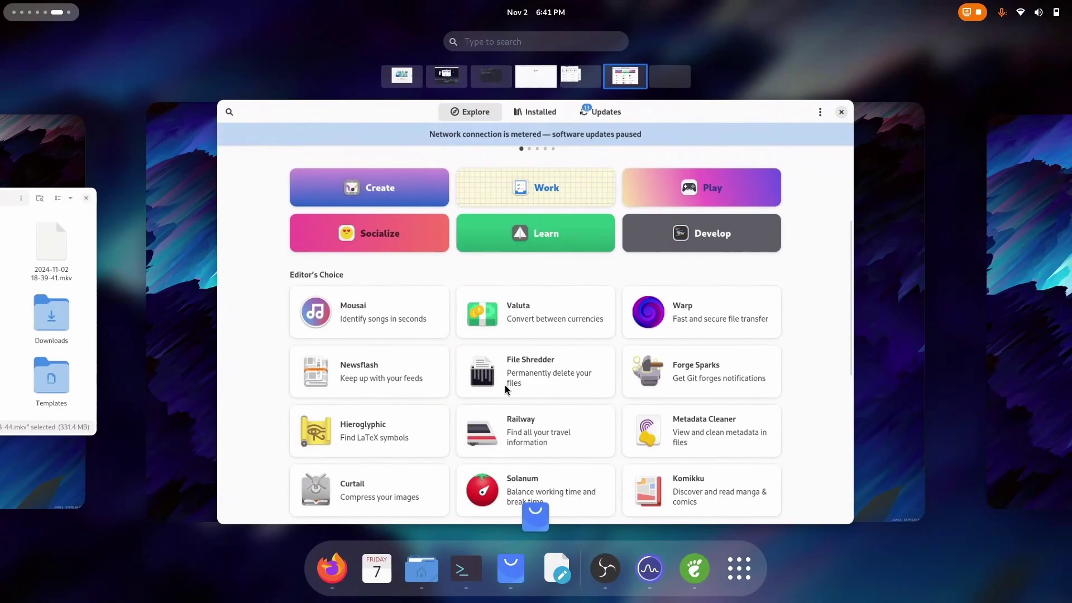